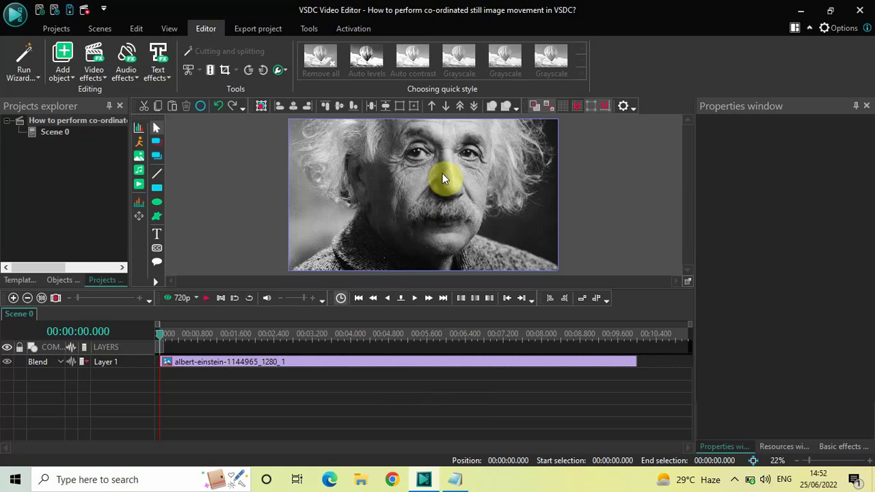
Open the albert-einstein image object on the timeline and add a Crop transform effect inside it.
double_click(325, 367)
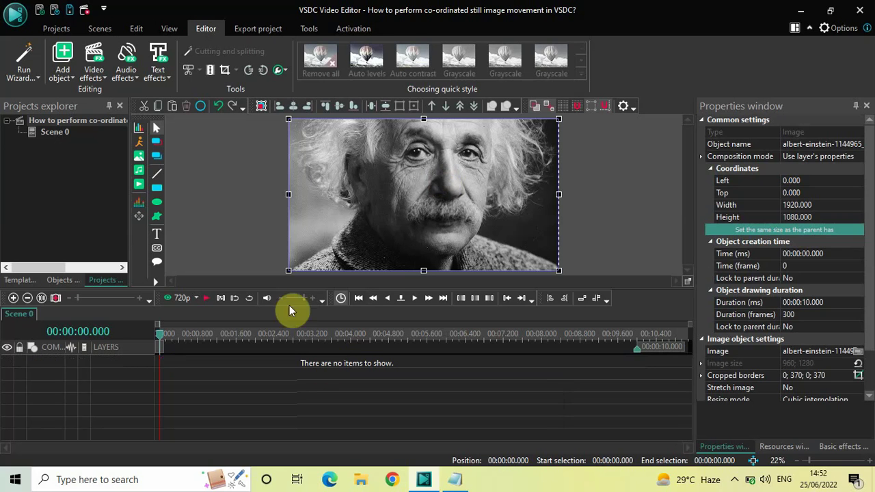
left_click(92, 66)
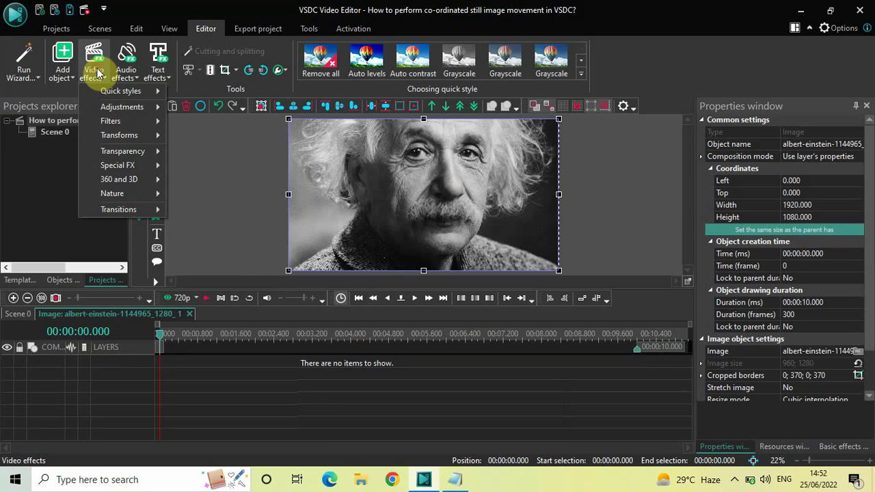
mouse_move(118, 135)
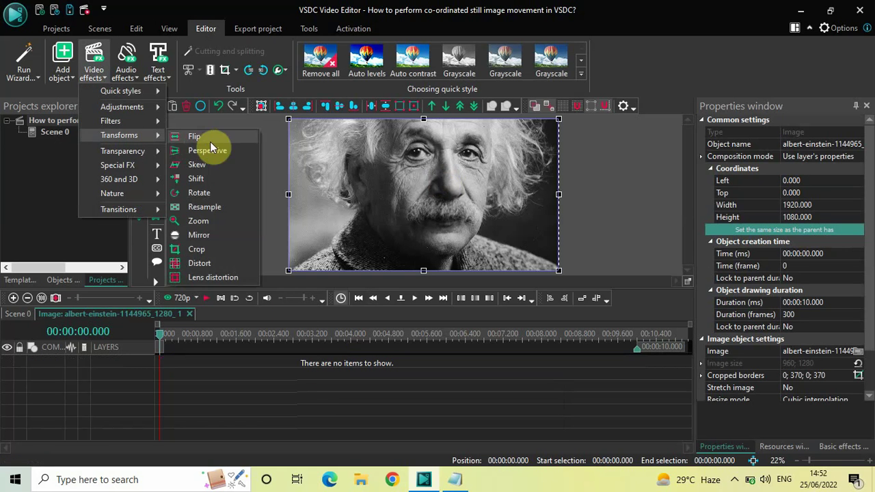
left_click(220, 249)
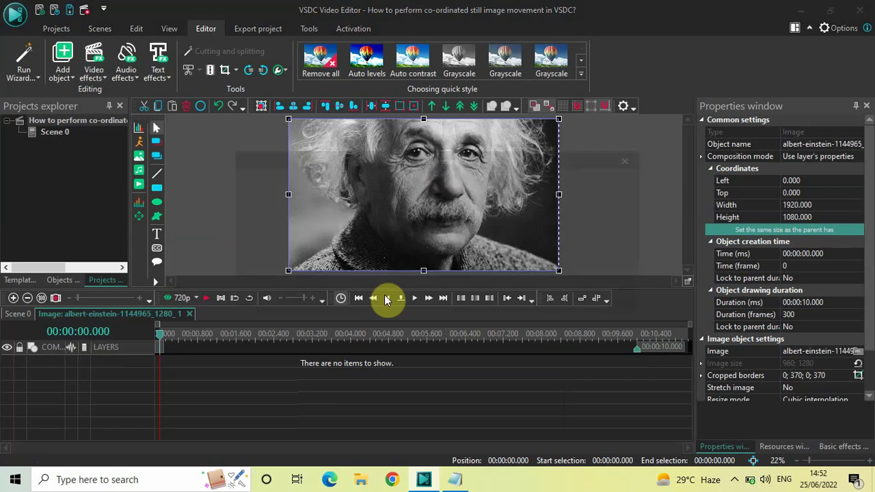
left_click(553, 302)
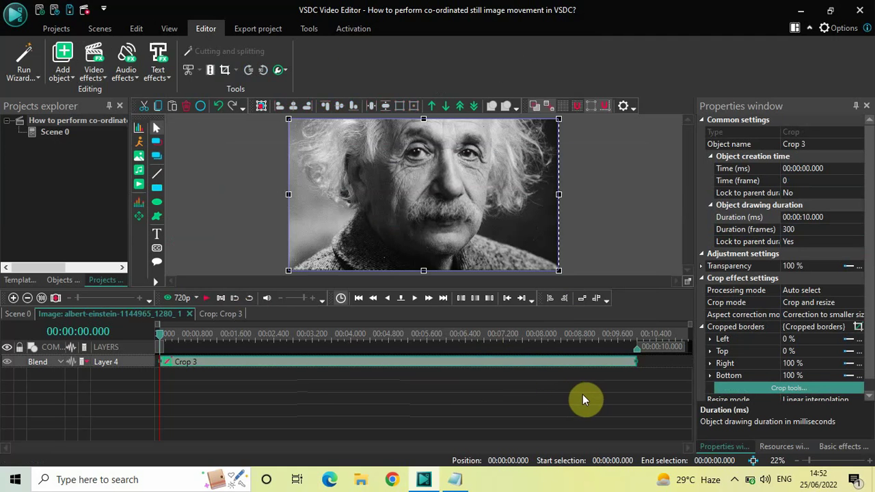
Set the Crop effect's drawing duration to 00:00:02.000.
left_click(757, 217)
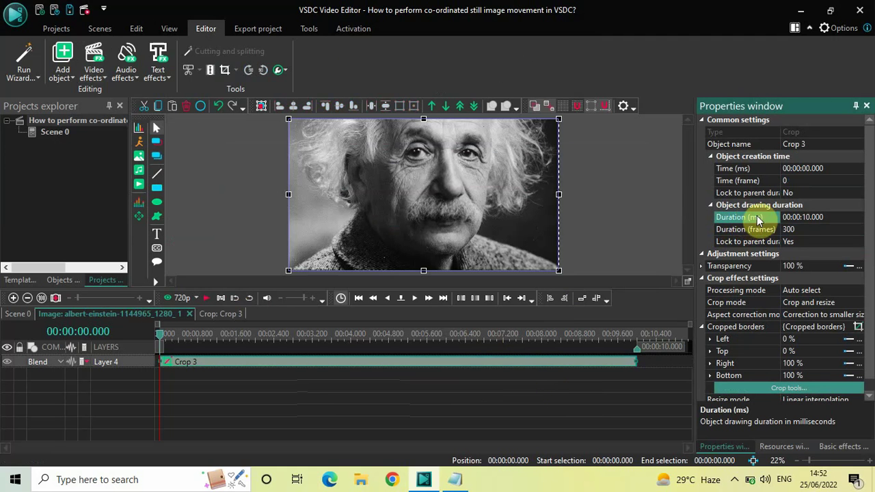
left_click(838, 216)
key("BackSpace")
key("BackSpace")
key("BackSpace")
key("BackSpace")
key("BackSpace")
key("BackSpace")
type("02.000")
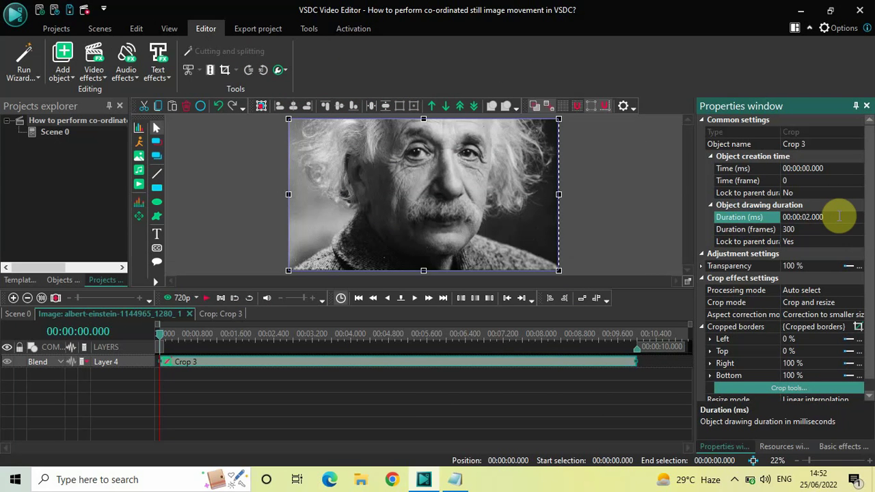
key("Return")
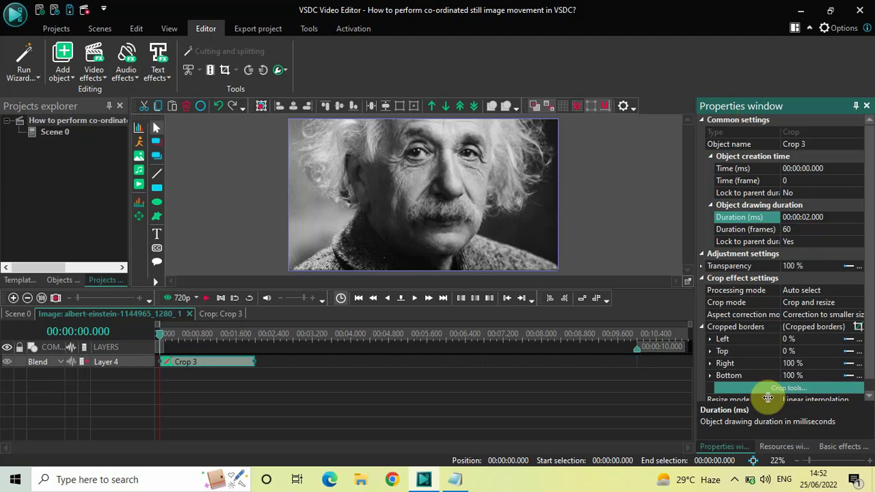
Open the crop tools for the Crop effect's borders and consult the coordinates table in the Rough file in Notepad.
left_click(816, 393)
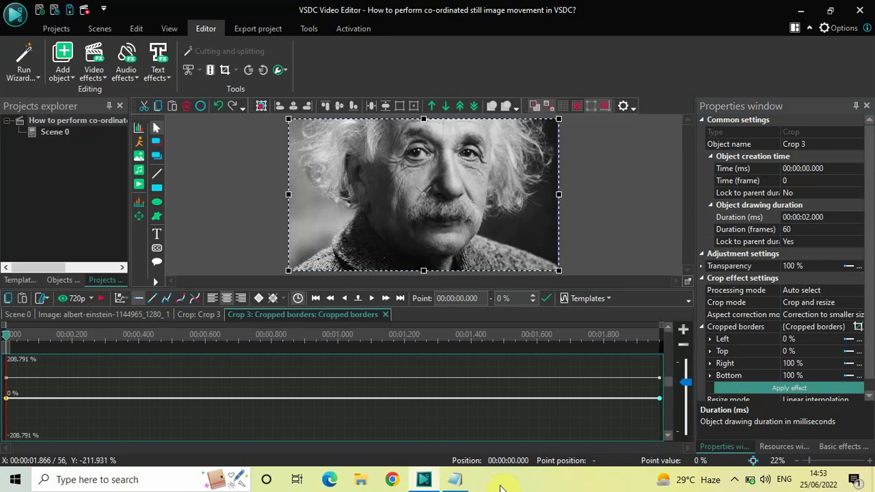
left_click(455, 482)
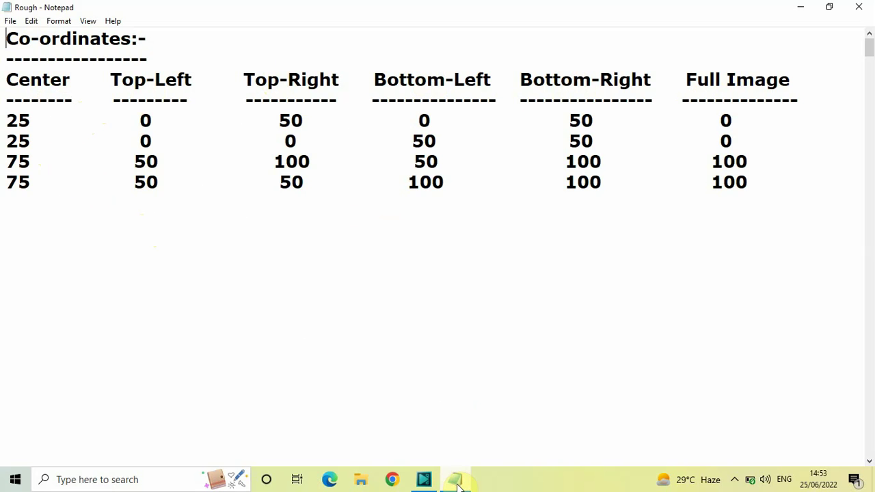
mouse_move(456, 484)
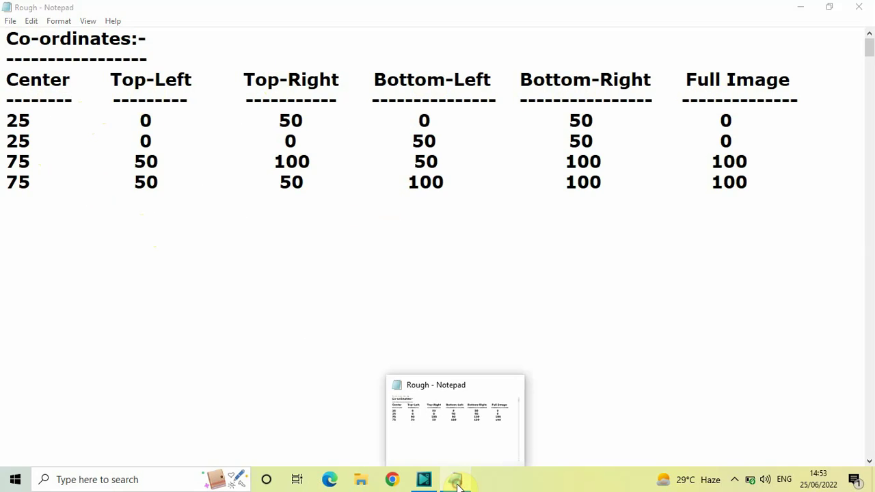
left_click(456, 483)
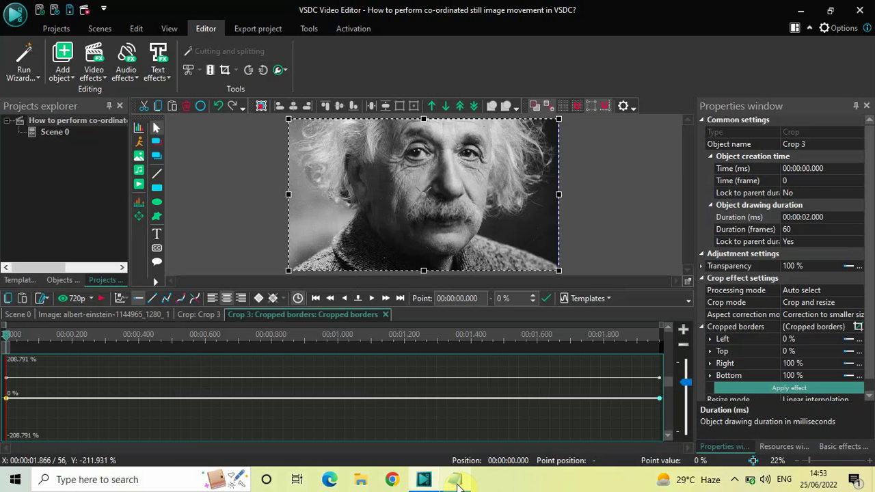
left_click(457, 482)
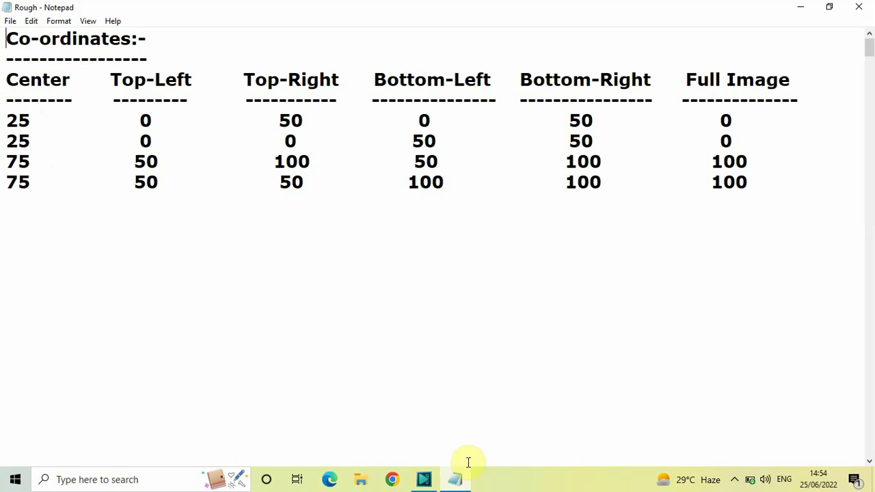
left_click(456, 482)
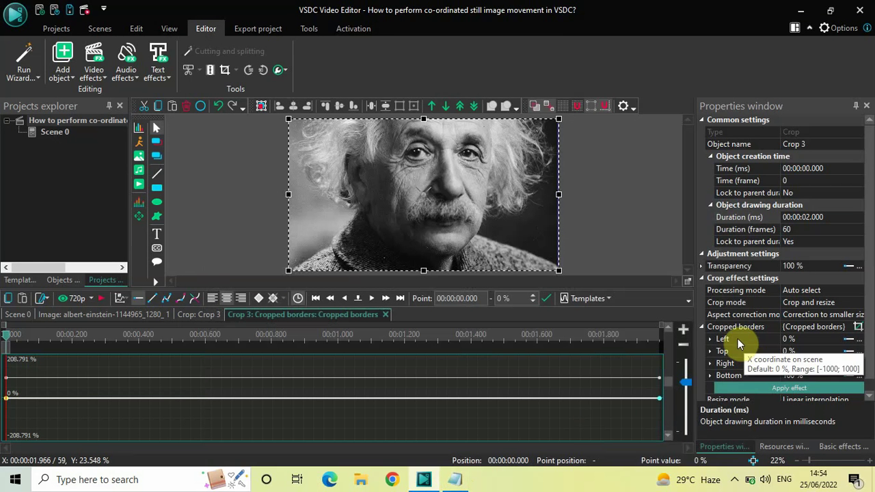
Set the left and top cropped borders of the Crop effect to 25 % each.
left_click(786, 339)
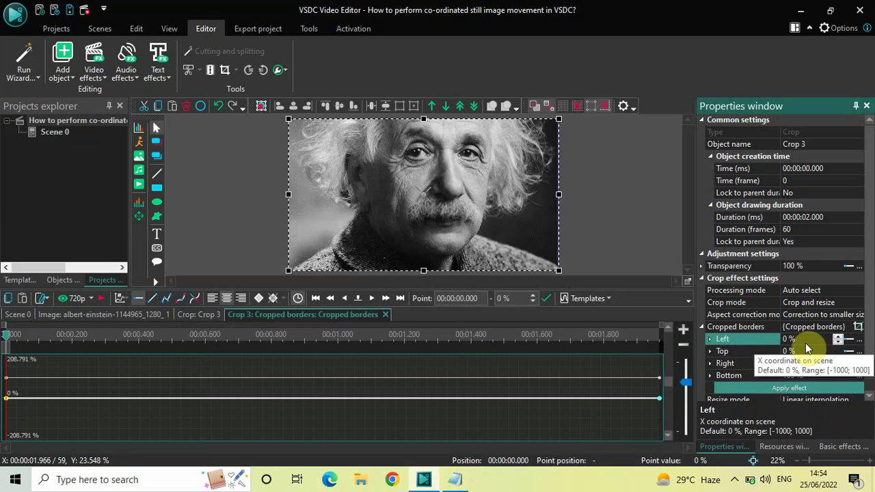
left_click(806, 343)
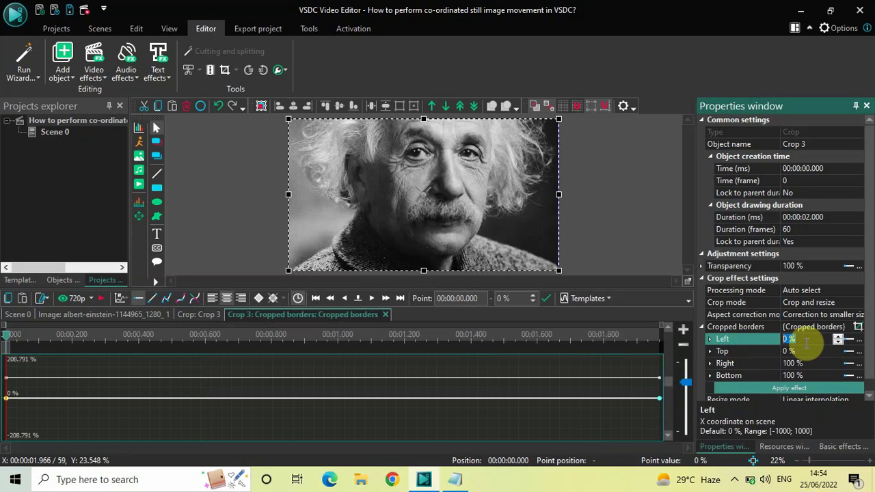
type("25")
key("Return")
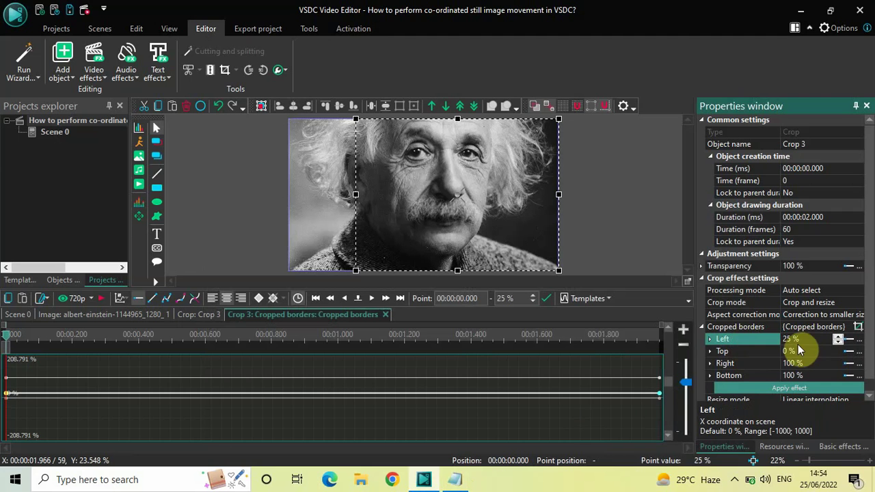
left_click(787, 351)
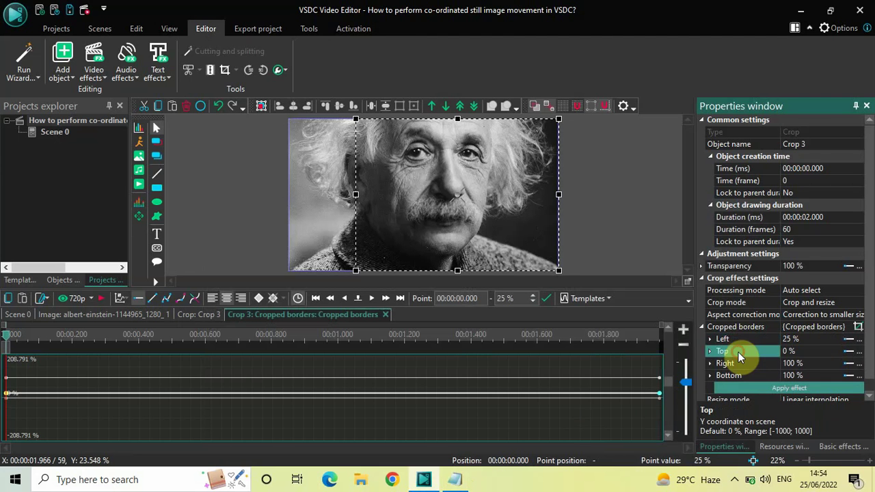
double_click(808, 353)
key("BackSpace")
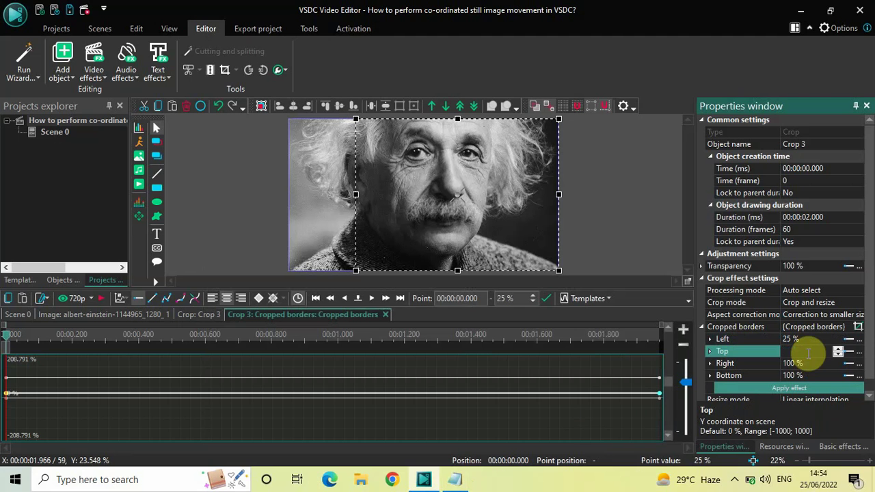
type("25")
key("Return")
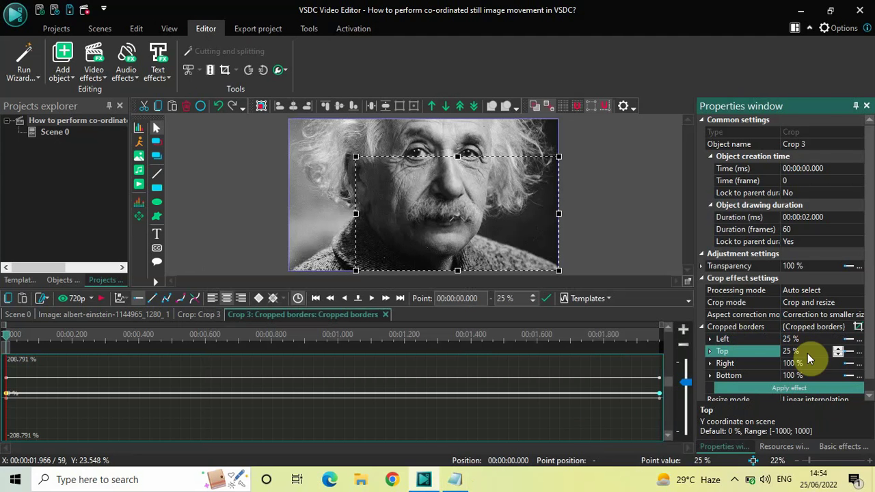
Set the right and bottom cropped borders of the Crop effect to 75 % each.
left_click(723, 363)
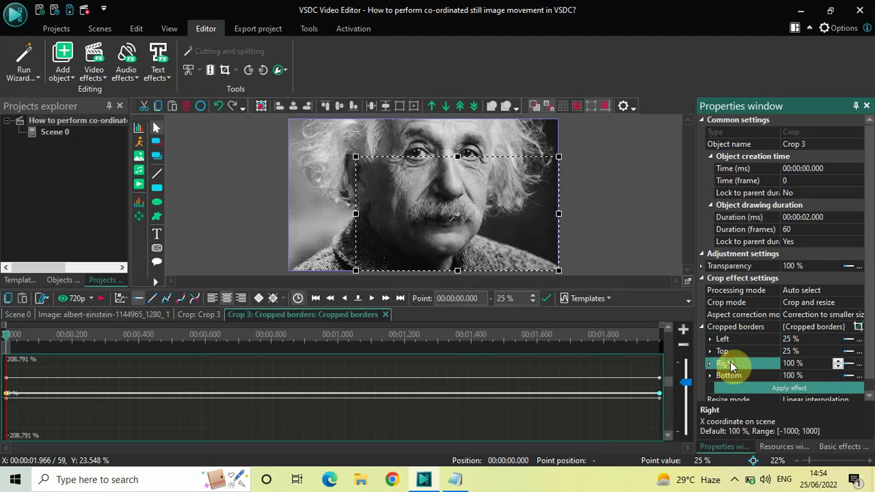
left_click(816, 363)
double_click(817, 364)
key("BackSpace")
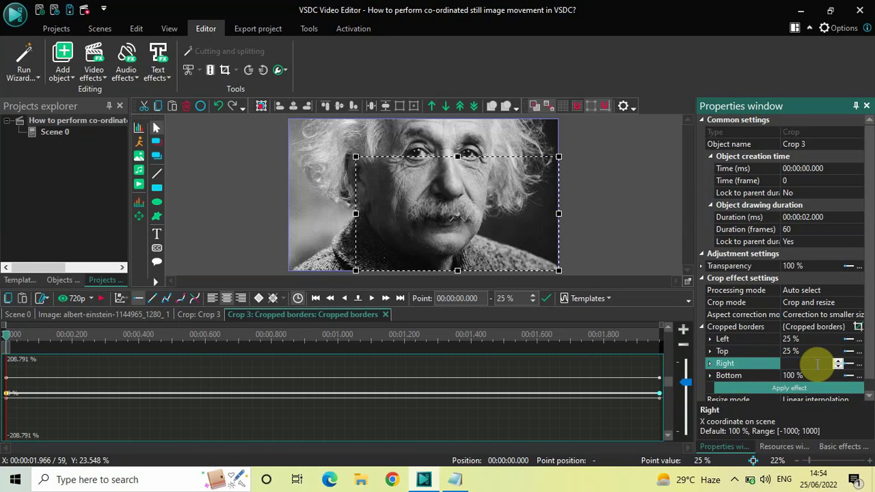
type("75")
key("Return")
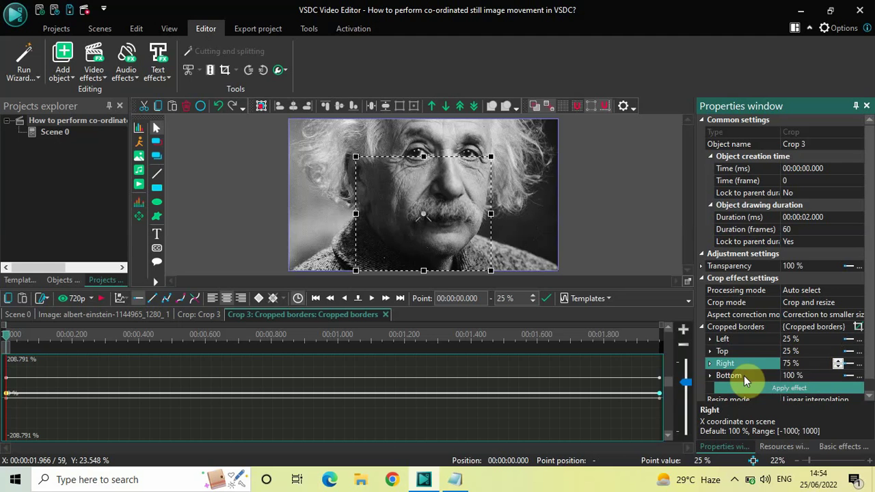
left_click(786, 375)
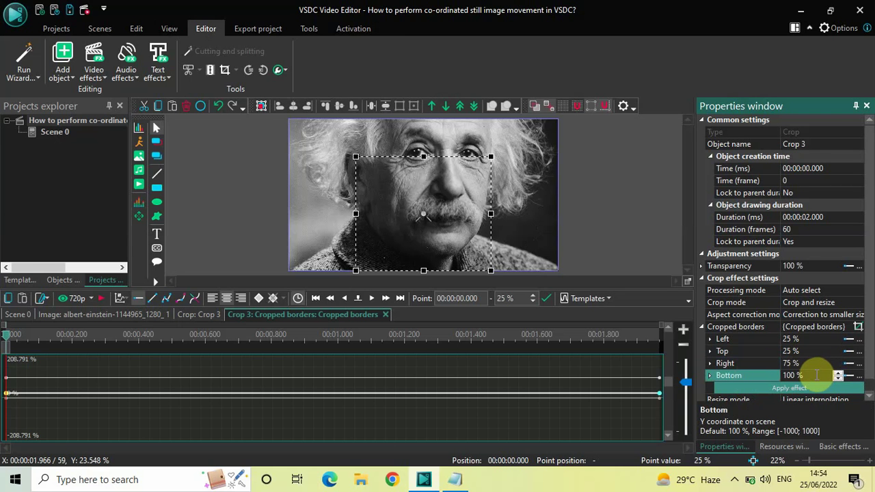
double_click(816, 374)
key("BackSpace")
type("75")
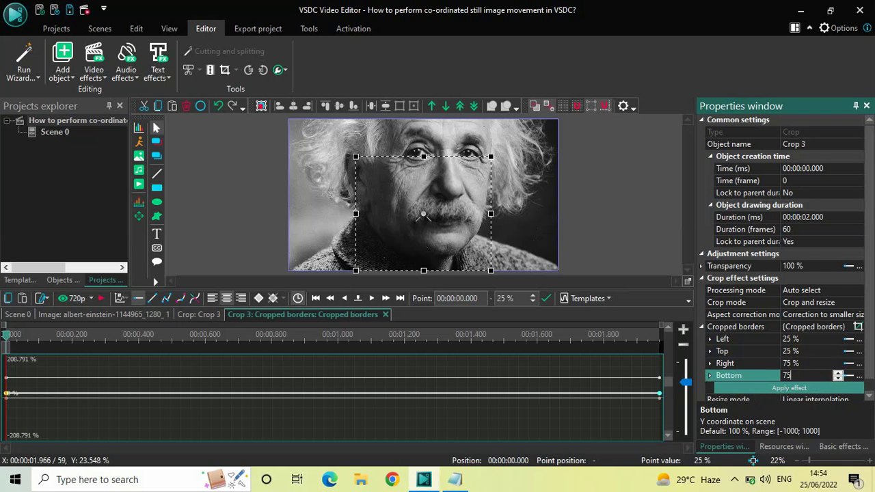
key("Return")
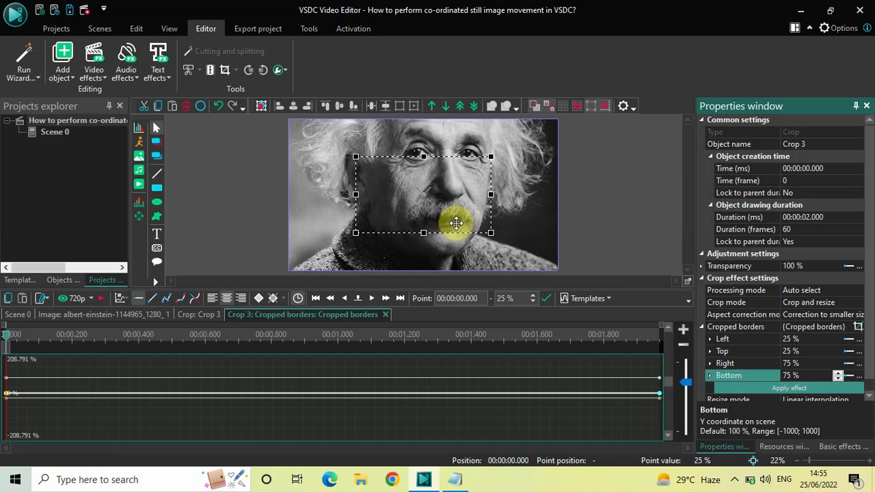
Check the Top-Left coordinates in the Notepad table and set the Crop effect's left and top borders to 0 % each.
left_click(453, 479)
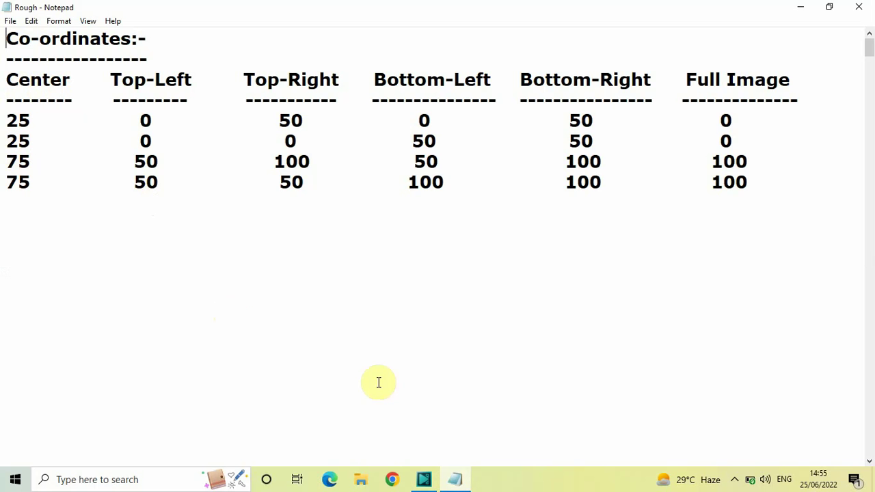
left_click(454, 480)
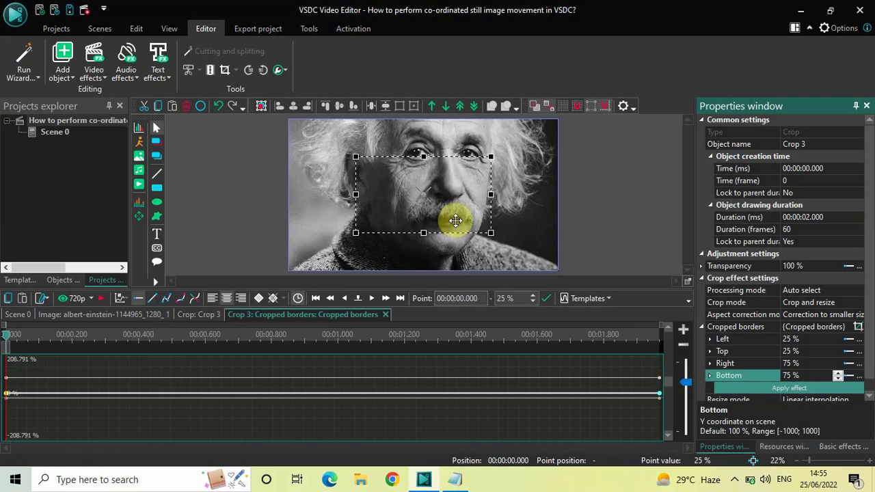
left_click(458, 482)
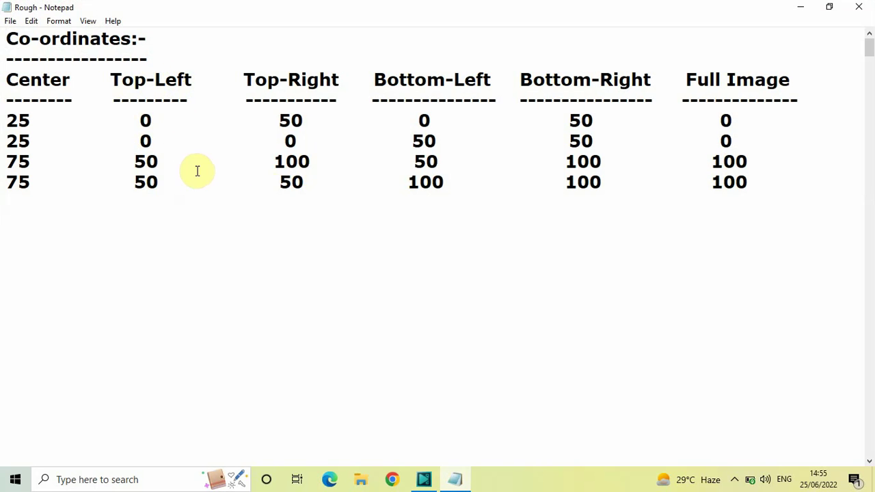
left_click(457, 479)
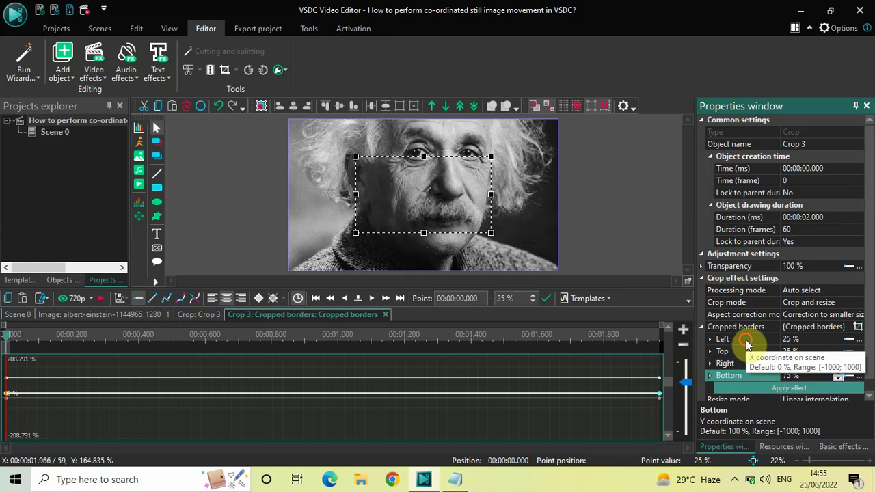
left_click(791, 340)
left_click(811, 340)
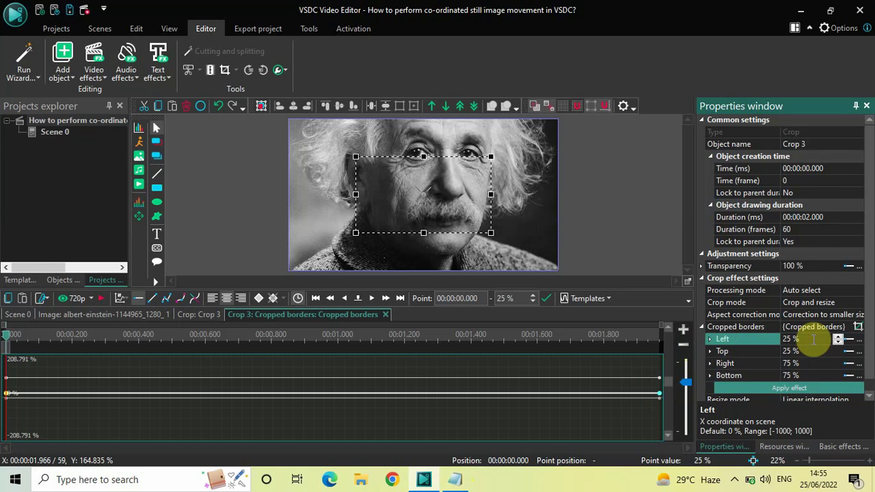
type("0")
key("Return")
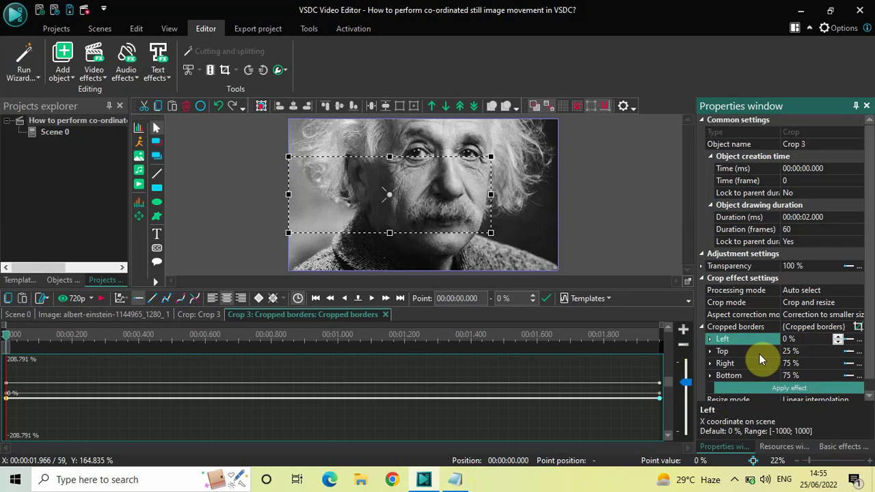
left_click(754, 353)
left_click(812, 353)
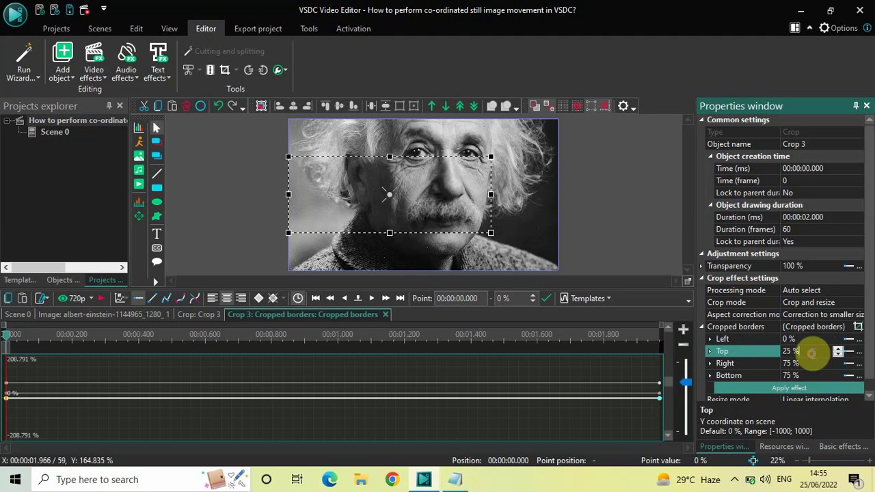
type("0")
key("Return")
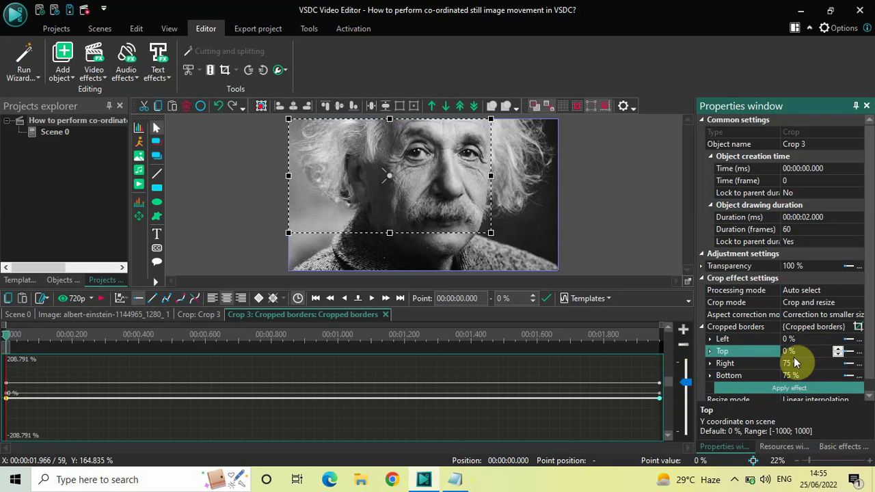
Set the right and bottom cropped borders of the Crop effect to 50 % each.
left_click(742, 365)
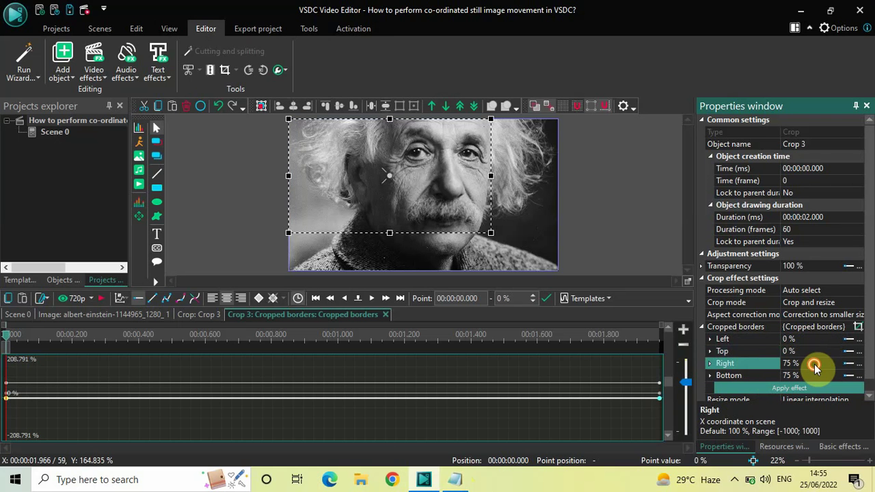
type("50")
key("Return")
left_click(748, 376)
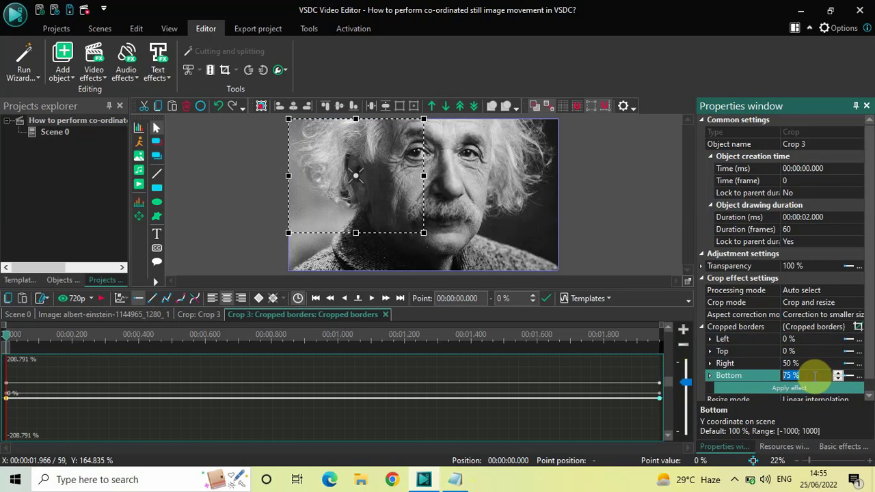
type("50")
key("Return")
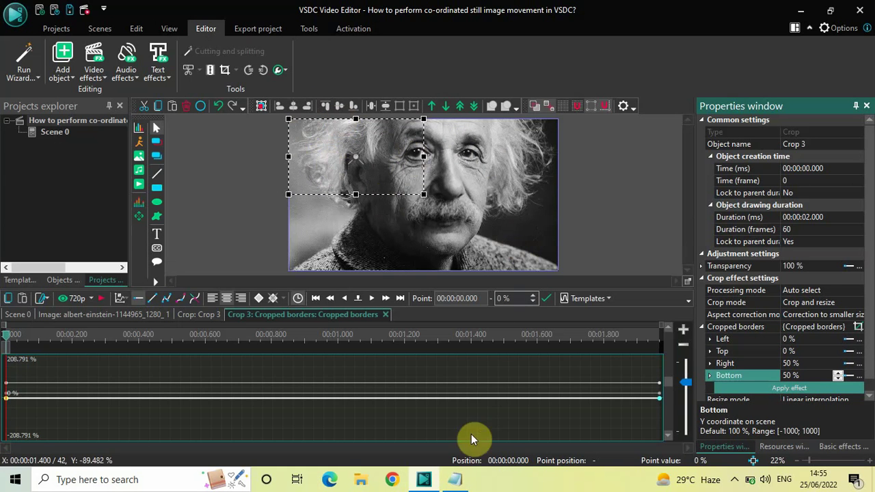
Check the Top-Right coordinates in the Notepad table and set the Crop effect's left border to 50 %.
left_click(455, 479)
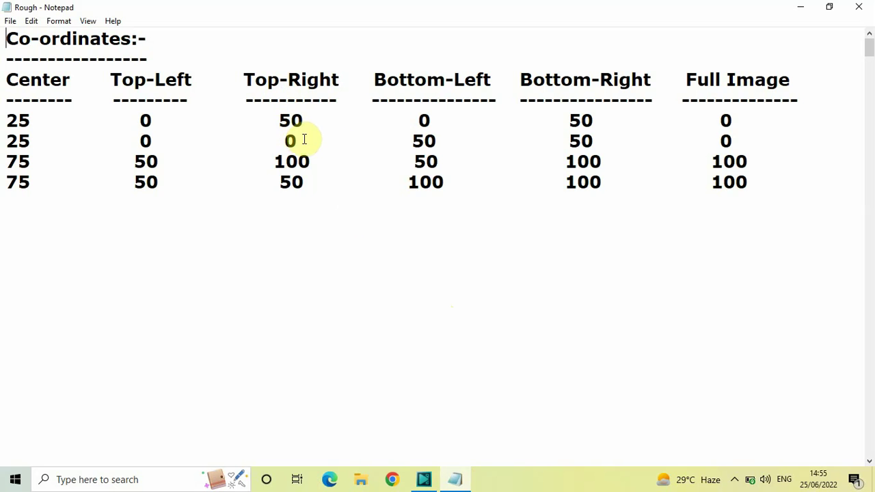
left_click(455, 479)
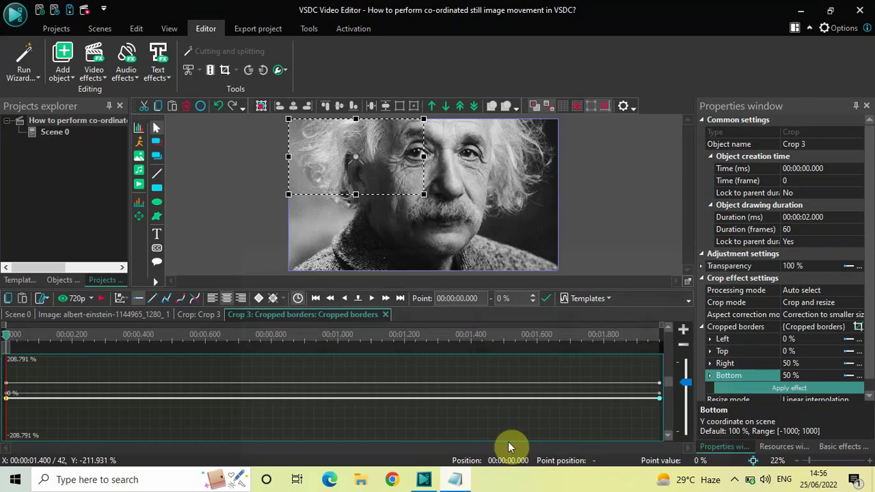
left_click(745, 339)
left_click(813, 340)
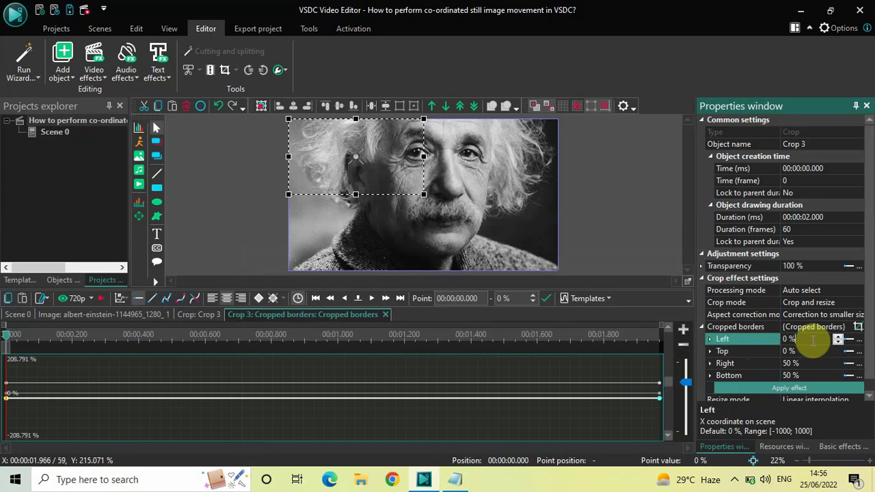
key("BackSpace")
type("50")
key("Return")
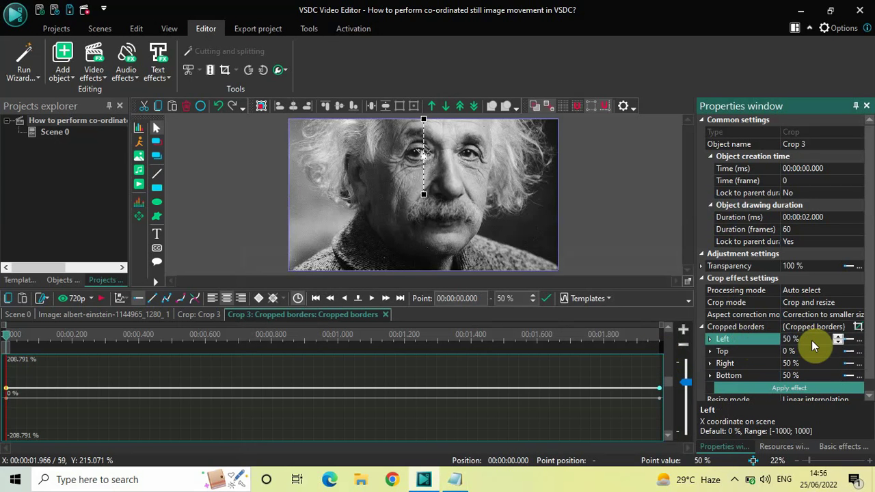
Recheck the Top-Right coordinates in the Notepad table and set the Crop effect's right border to 100 %.
left_click(450, 482)
left_click(451, 482)
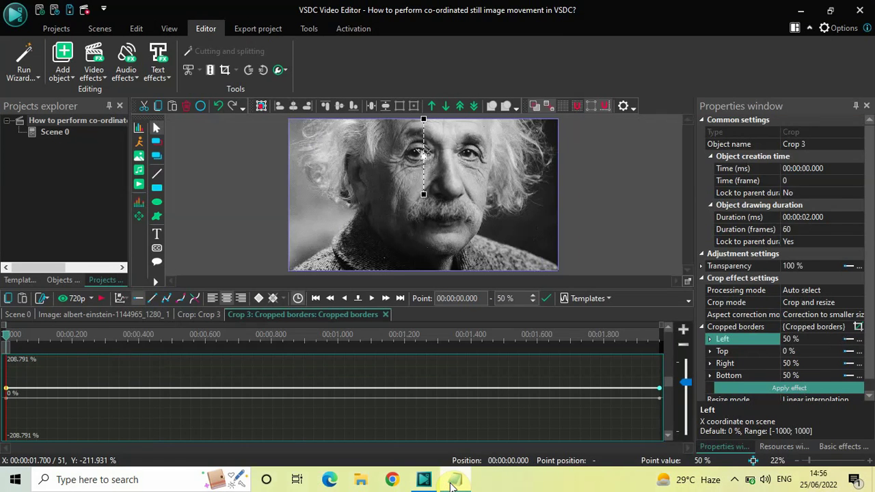
left_click(451, 483)
left_click(451, 483)
left_click(752, 363)
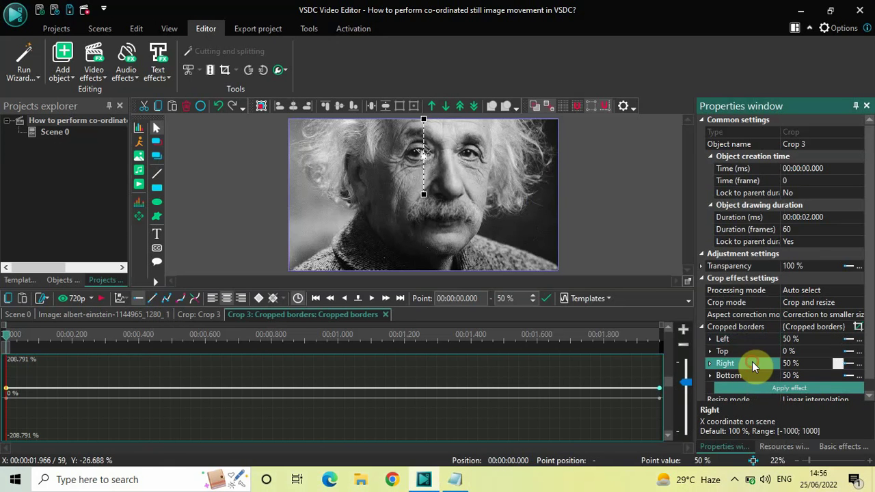
left_click(816, 362)
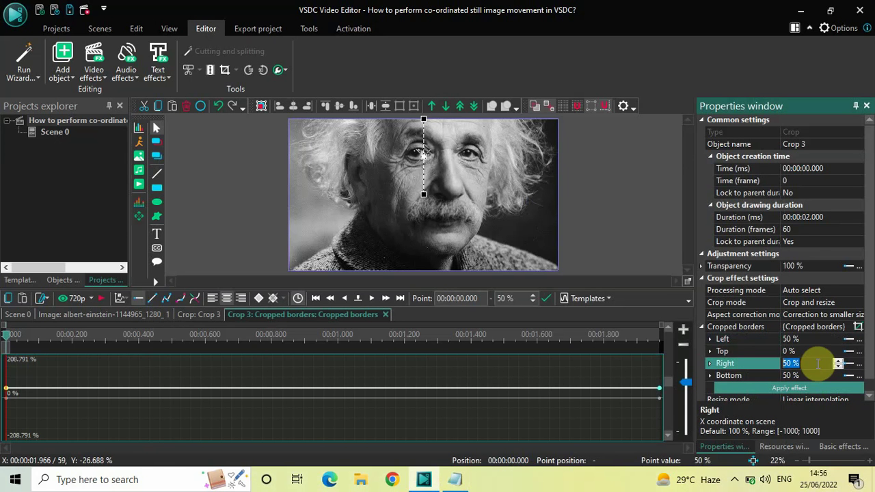
type("100")
key("Return")
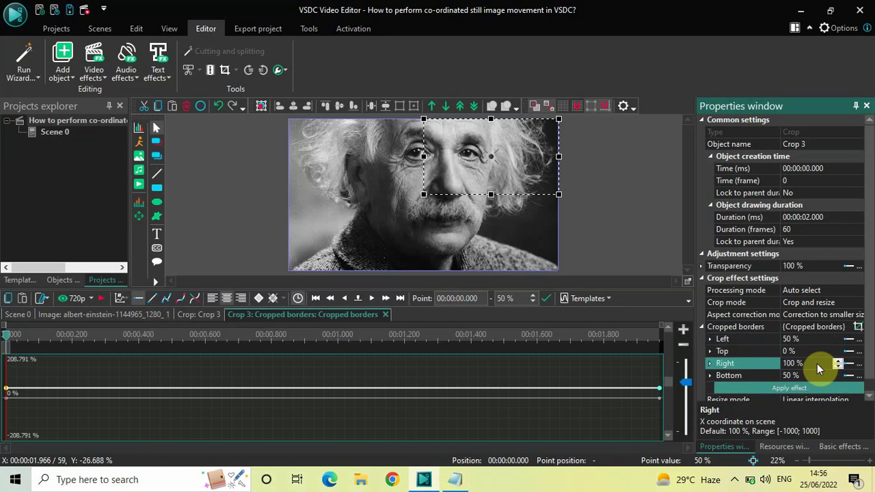
left_click(749, 374)
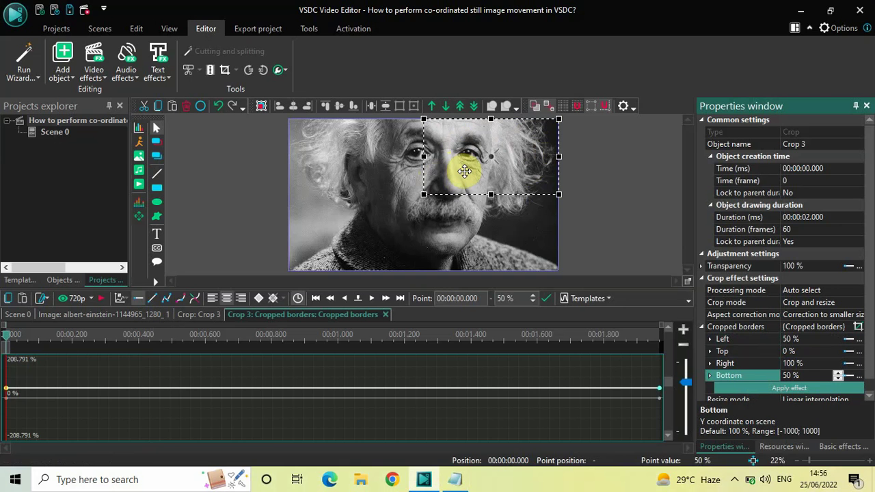
Compare the Center and Top-Left coordinates in Notepad and set the Crop effect's left border to change from 25 to 0 %.
left_click(456, 479)
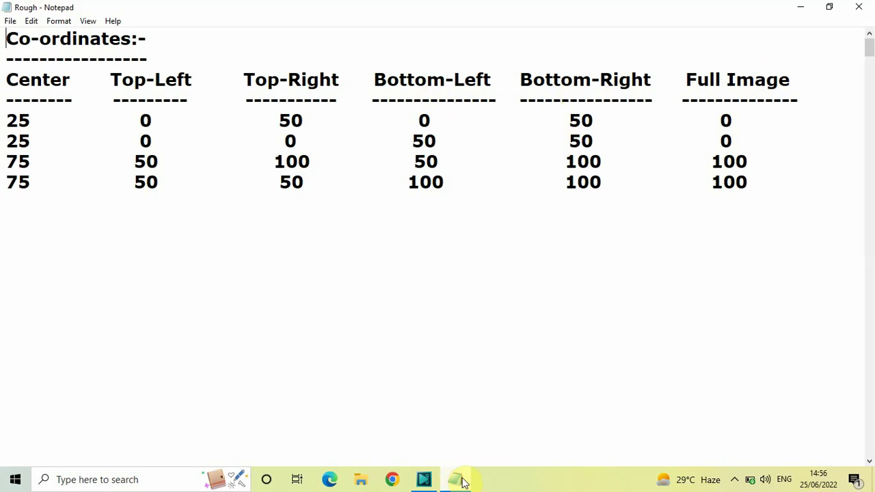
mouse_move(462, 482)
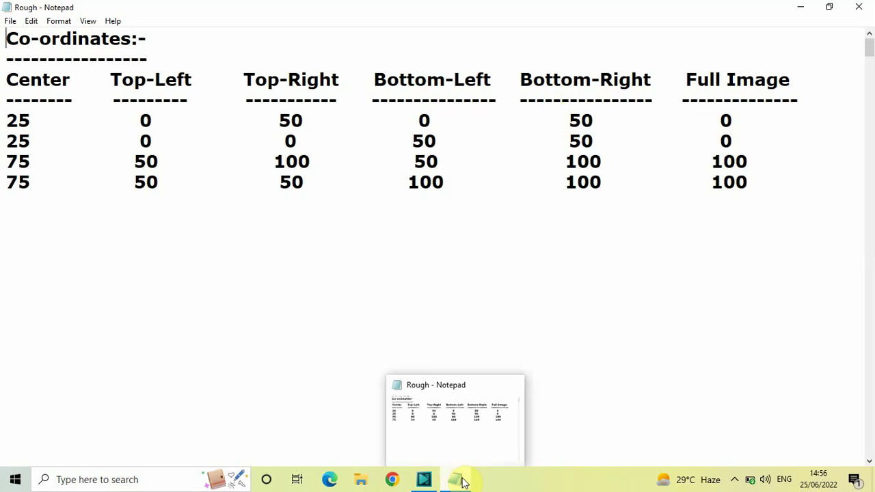
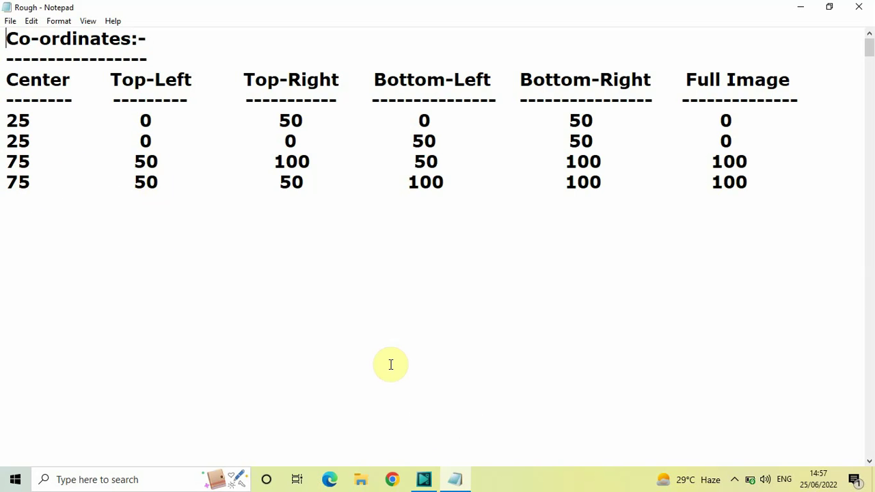
left_click(456, 482)
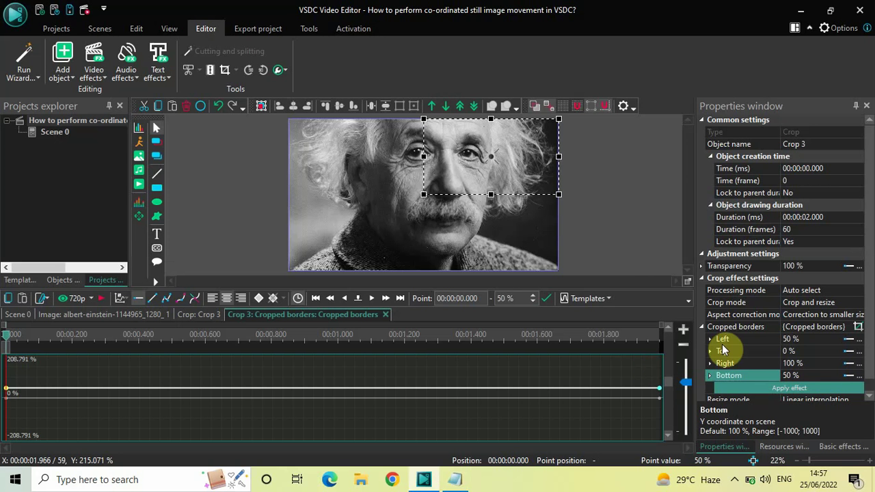
left_click(738, 339)
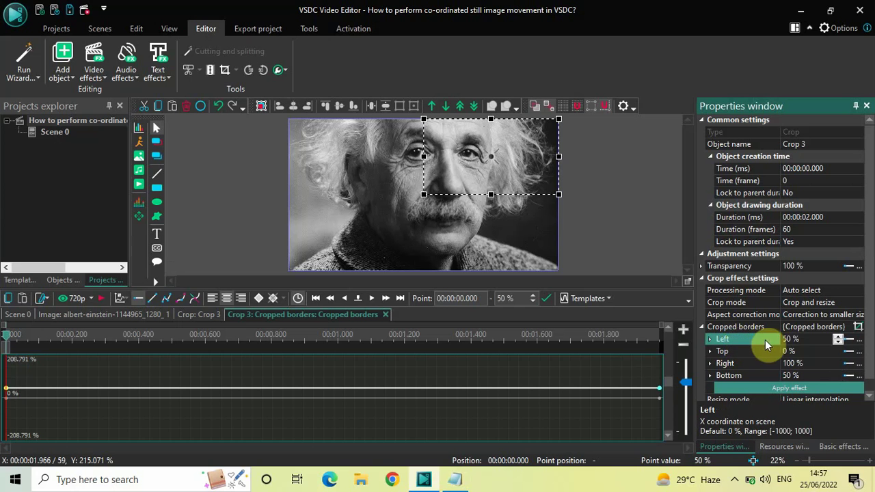
left_click(807, 343)
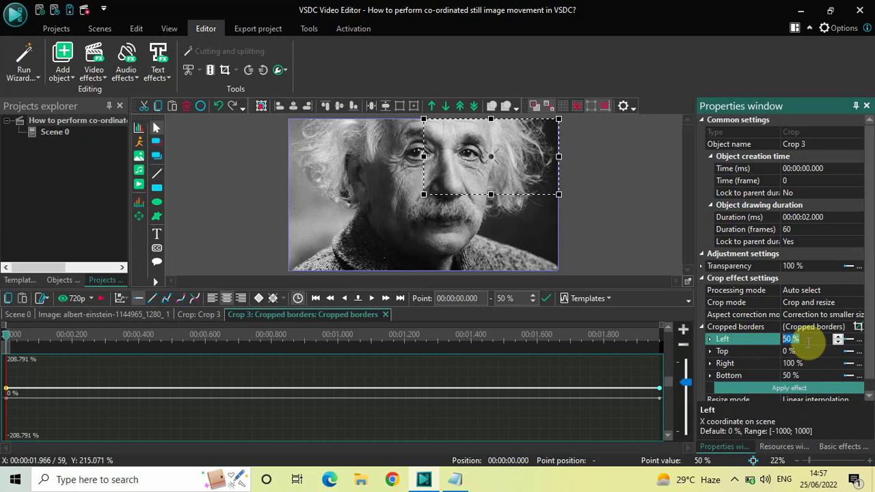
type("25;")
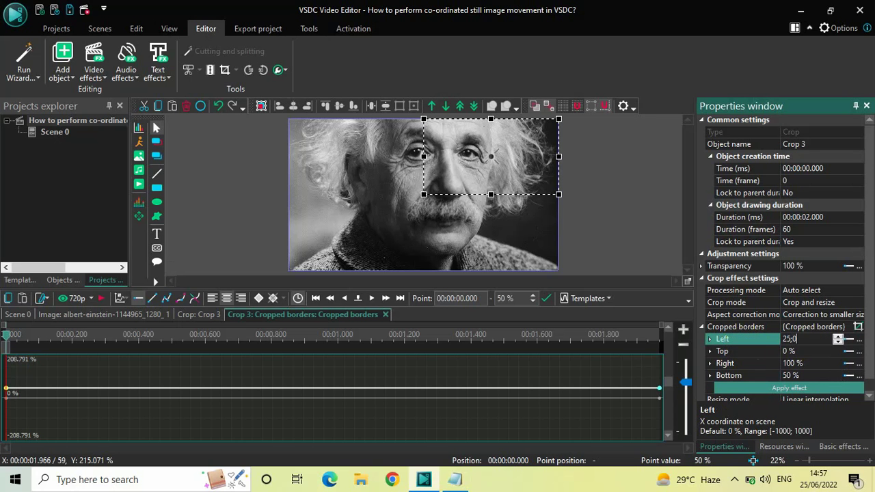
key("Return")
Set the Crop effect's top border to change from 25 to 0 %.
left_click(745, 351)
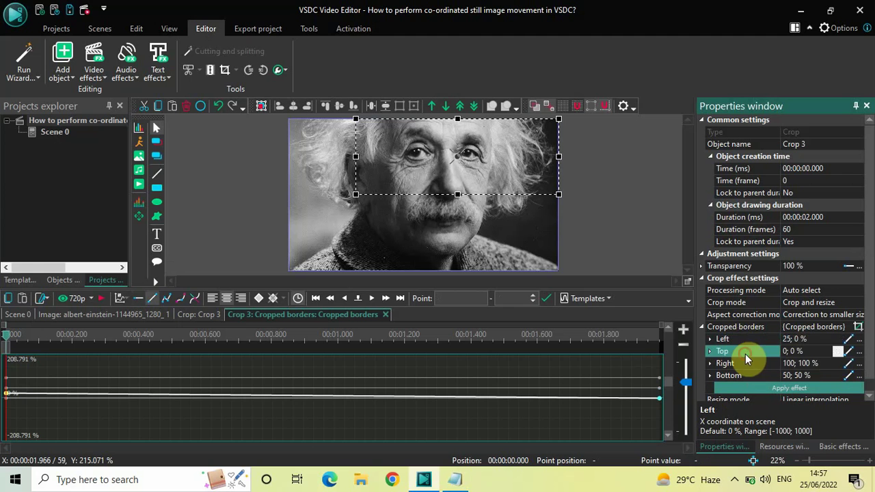
left_click(817, 352)
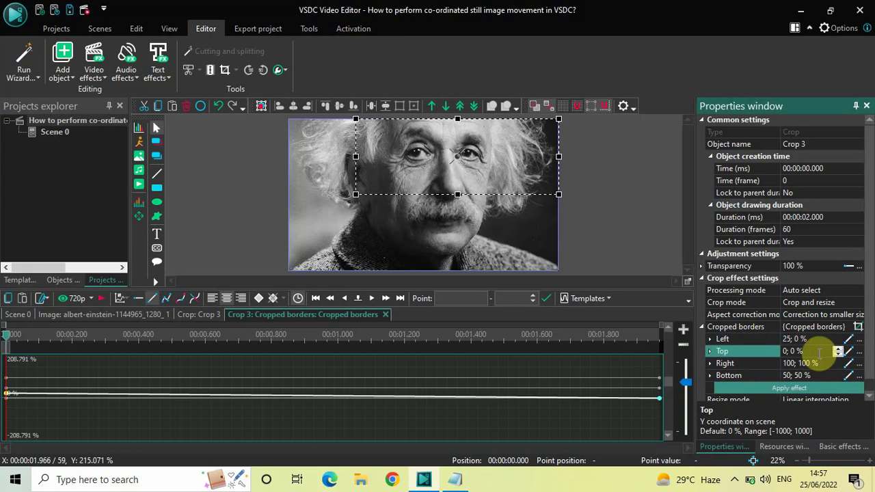
key("BackSpace")
type("25;0")
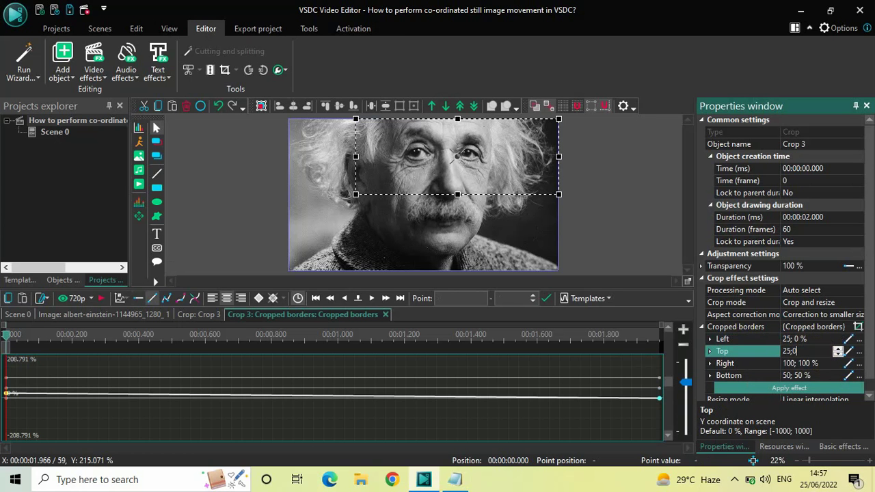
key("Return")
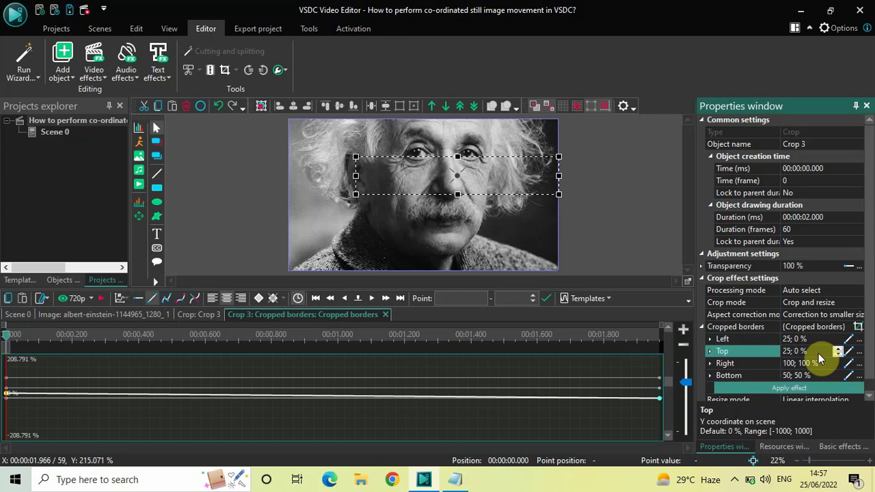
Recheck the Center and Top-Left coordinates in Notepad and set the Crop effect's right border to change from 75 to 50 %.
left_click(454, 480)
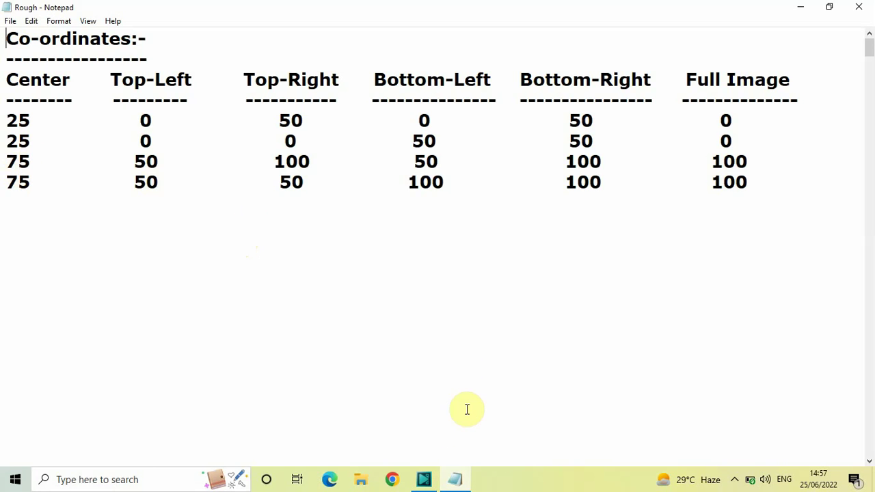
left_click(455, 480)
left_click(455, 480)
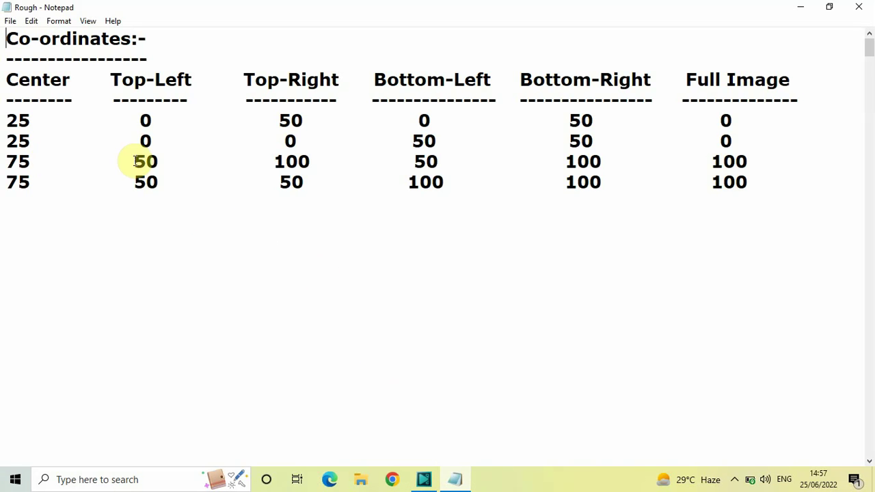
left_click(455, 486)
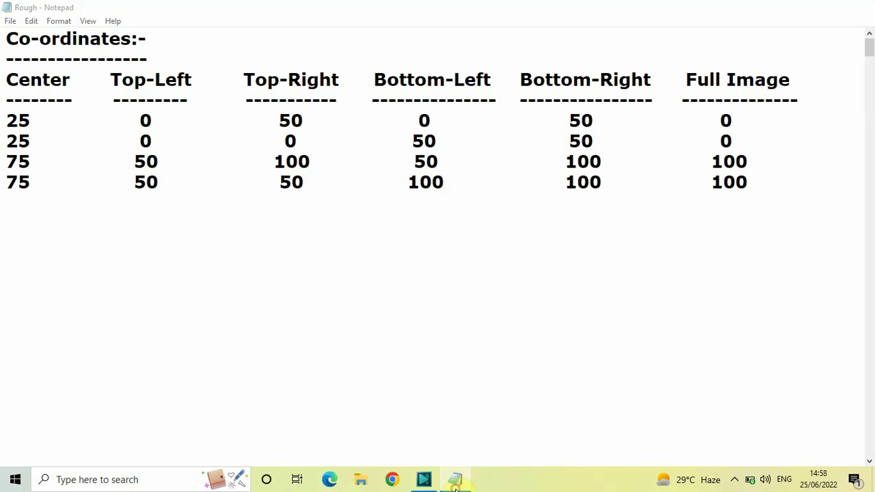
left_click(801, 363)
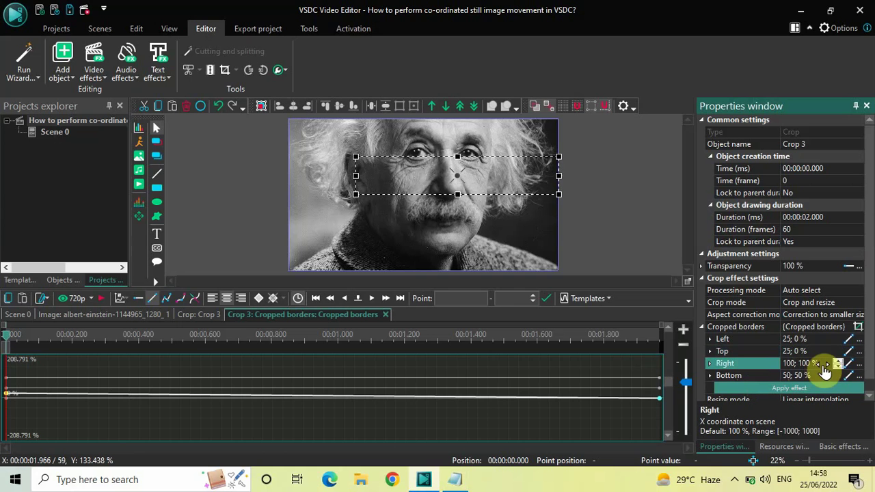
left_click(823, 364)
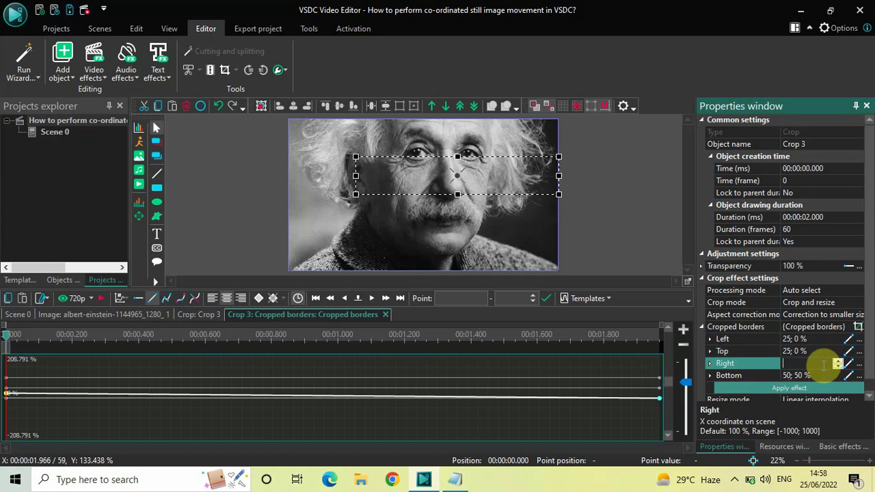
key("BackSpace")
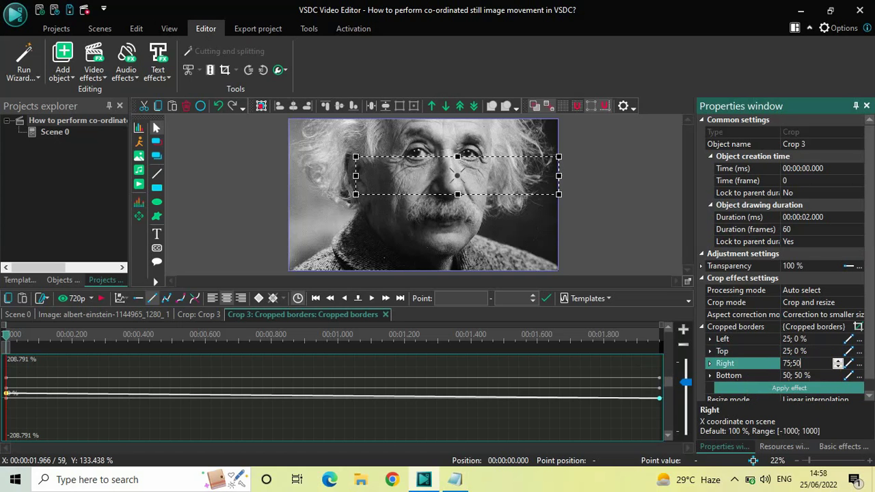
type("75;50")
key("Return")
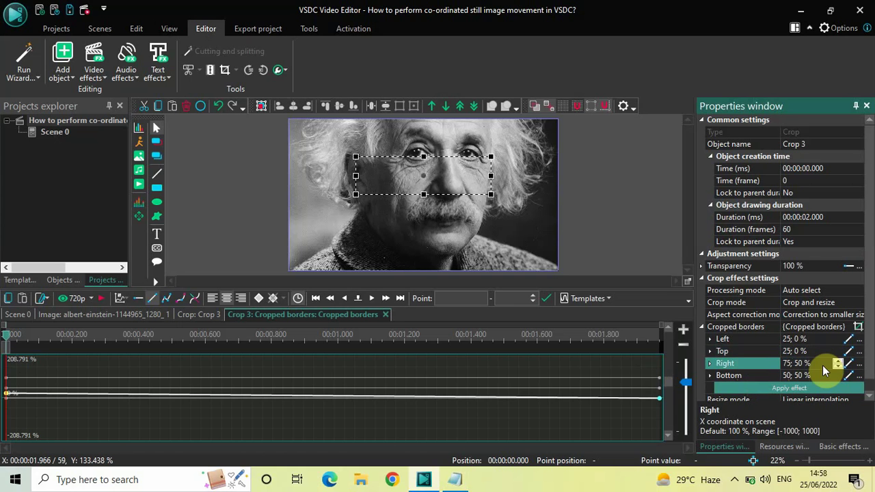
Set the Crop effect's bottom border to change from 75 to 50 %.
left_click(752, 372)
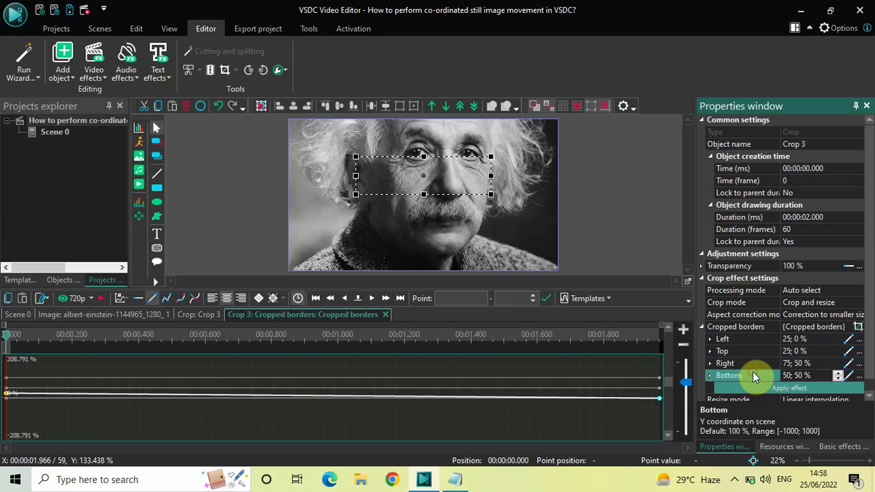
left_click(821, 375)
key("BackSpace")
type("75;50")
key("Return")
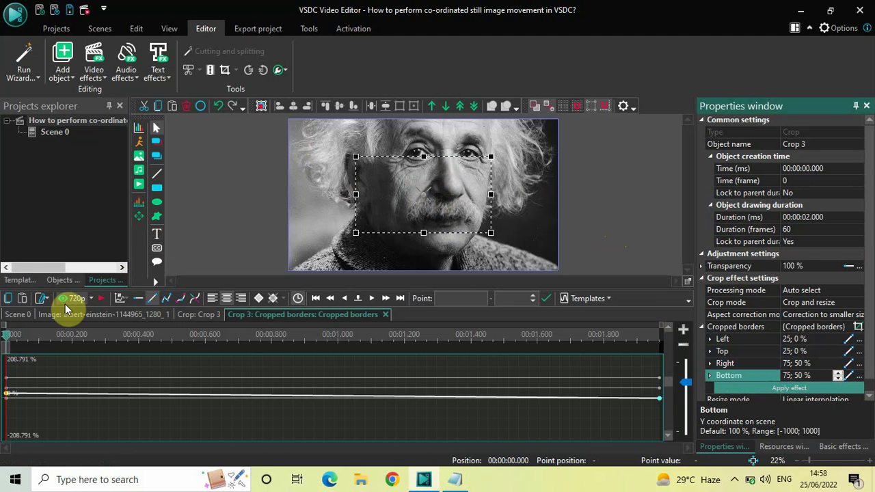
Preview the animated center-to-top-left crop movement and consult the coordinates table in Notepad.
left_click(102, 300)
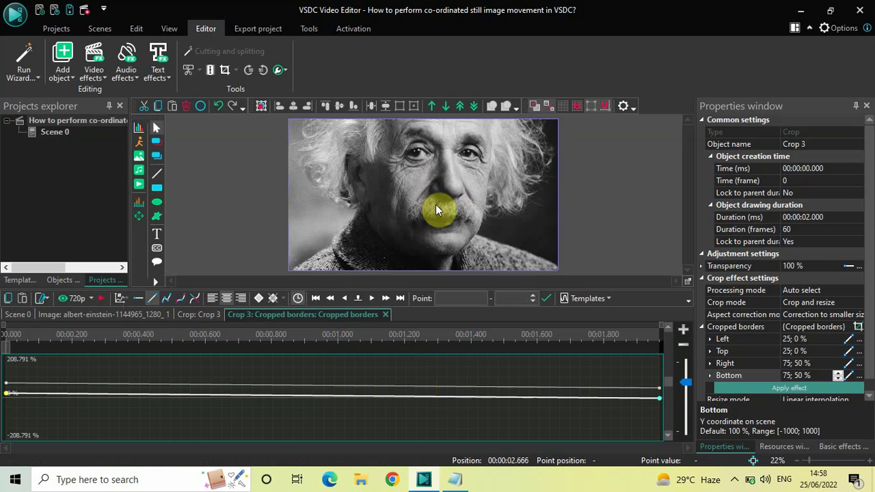
left_click(448, 478)
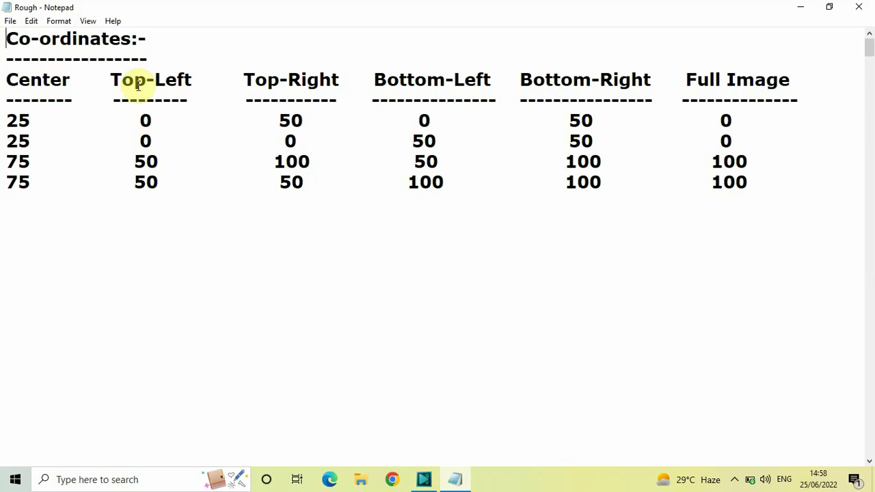
left_click(455, 484)
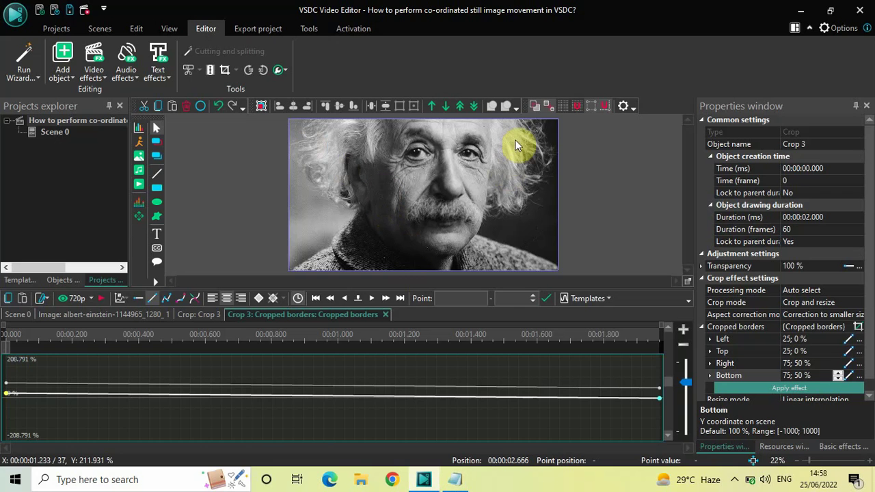
Add another Crop effect to the Einstein image on a new layer, starting from the cursor position at 00:00:02.000.
left_click(17, 314)
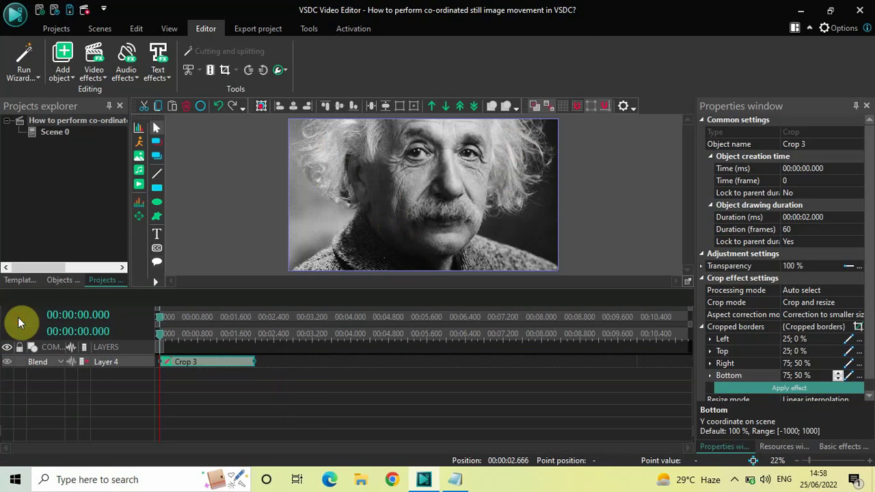
double_click(303, 362)
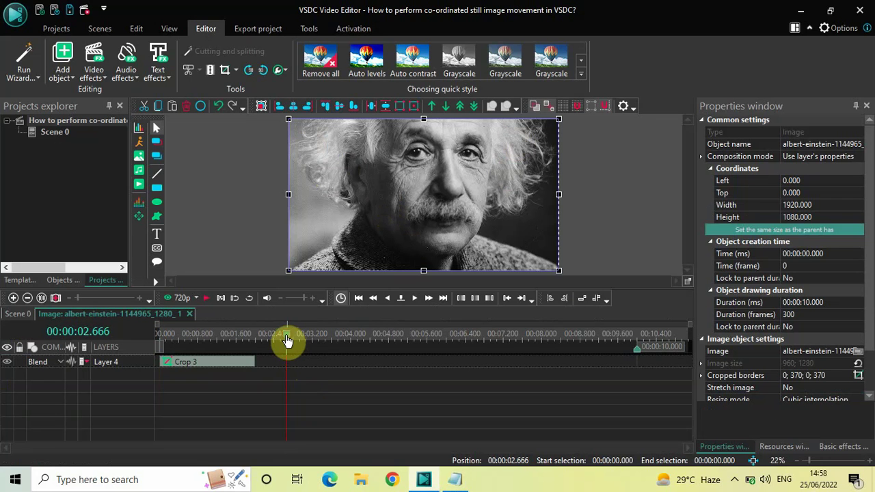
left_click_drag(288, 338, 256, 336)
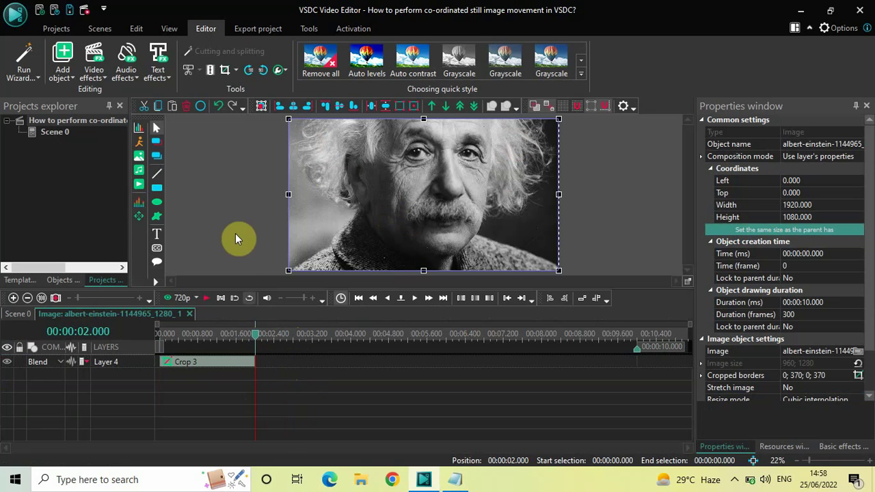
left_click(90, 63)
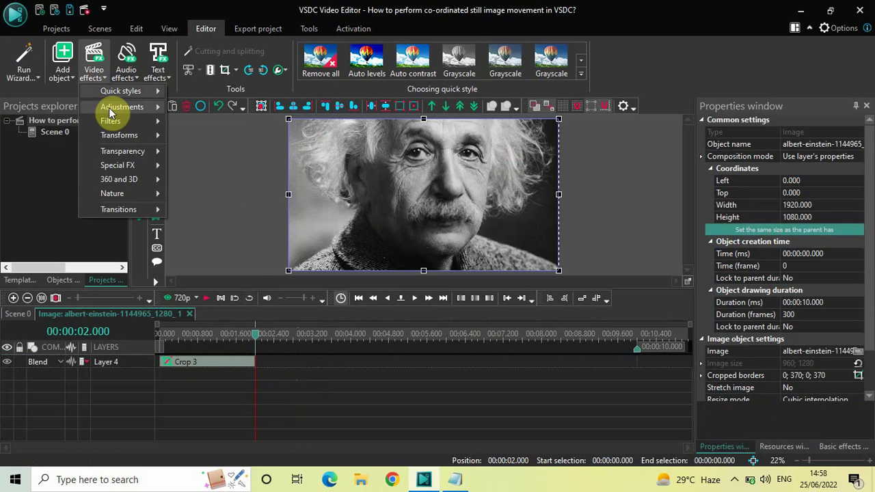
mouse_move(137, 137)
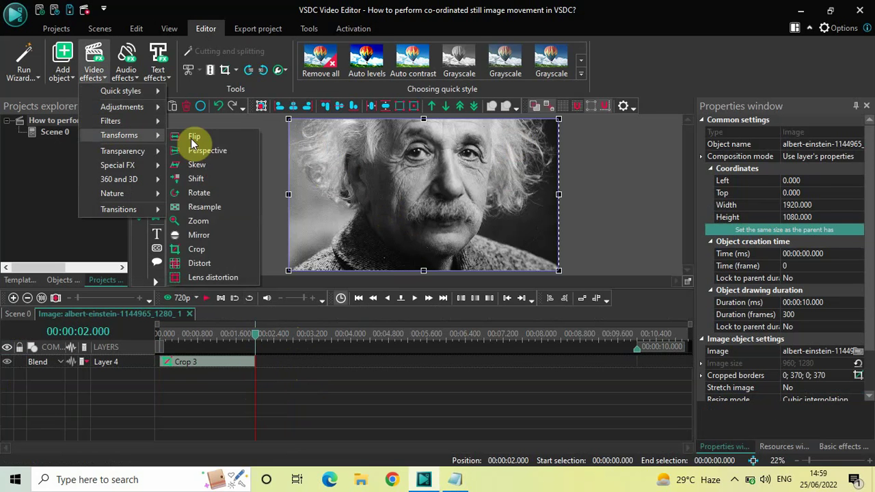
left_click(220, 250)
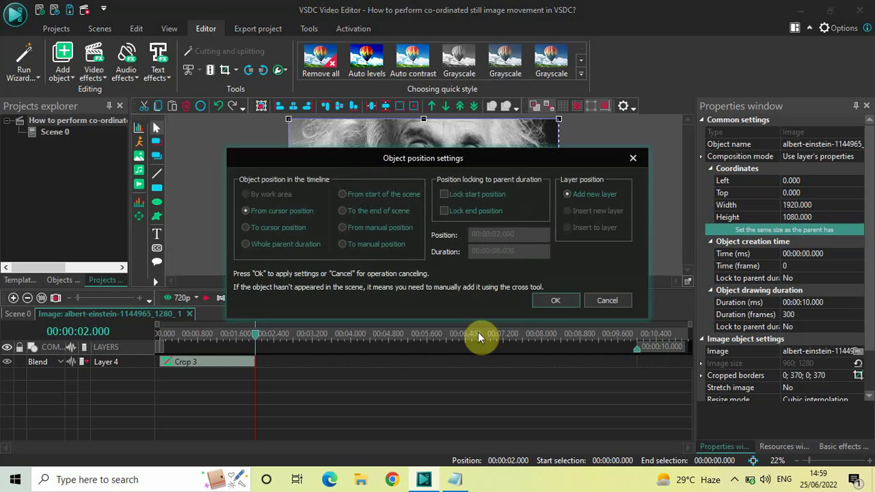
left_click(552, 301)
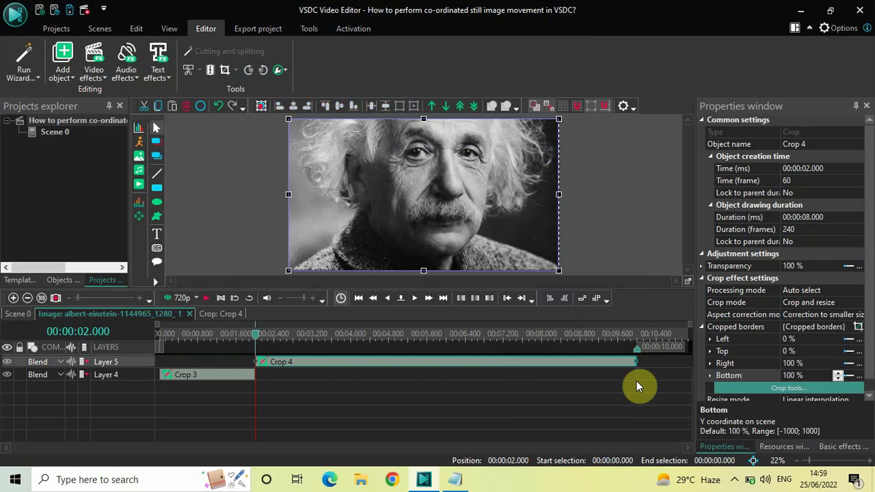
Set the new Crop effect's duration to 00:00:02.000 and open its crop tools.
left_click(742, 216)
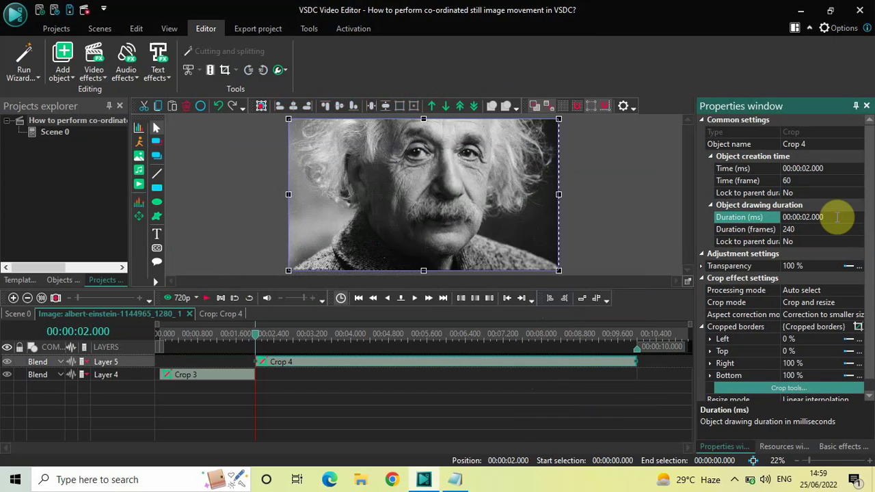
key("Return")
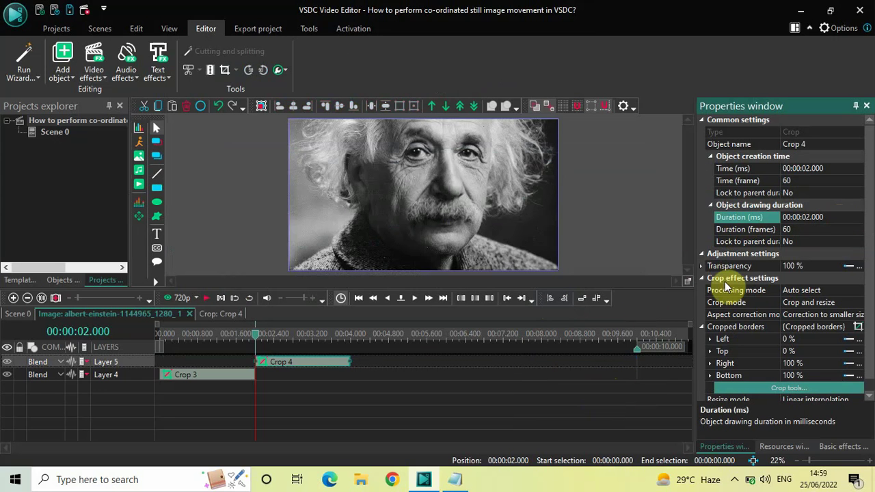
left_click(794, 389)
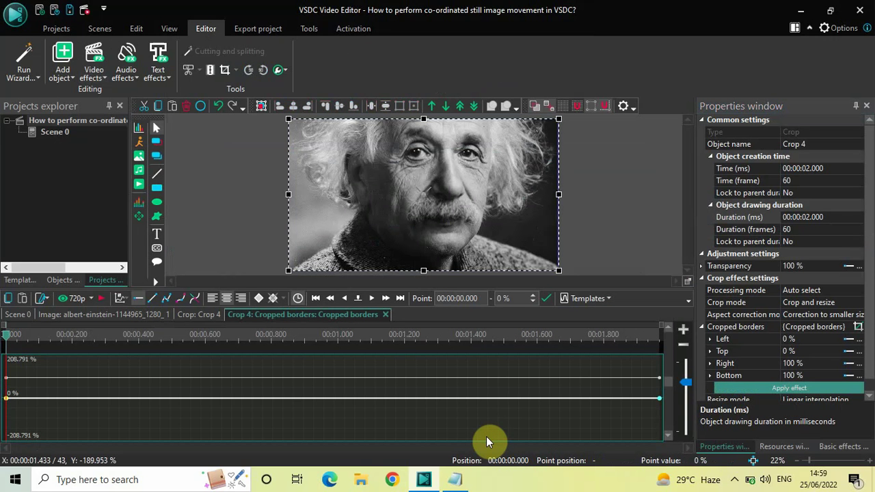
Check the Top-Left and Top-Right coordinates in Notepad and set the Crop effect's left border to change from 0 to 50 %.
left_click(454, 481)
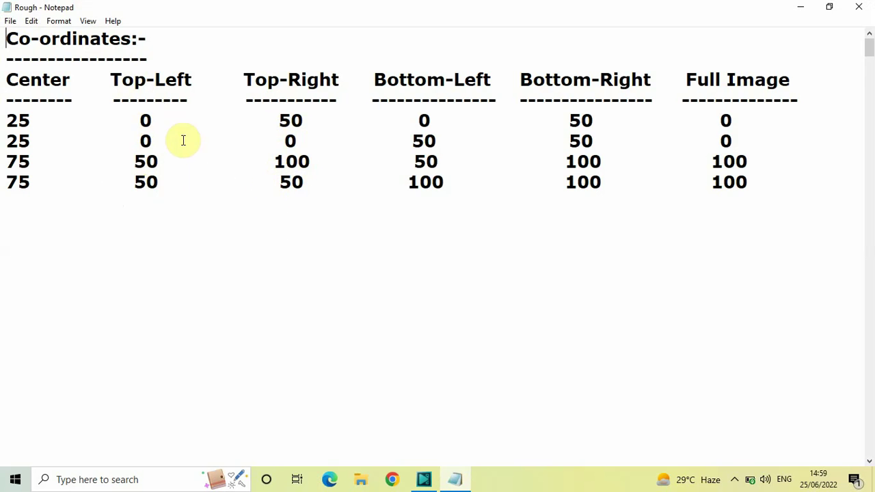
left_click(453, 481)
left_click(811, 341)
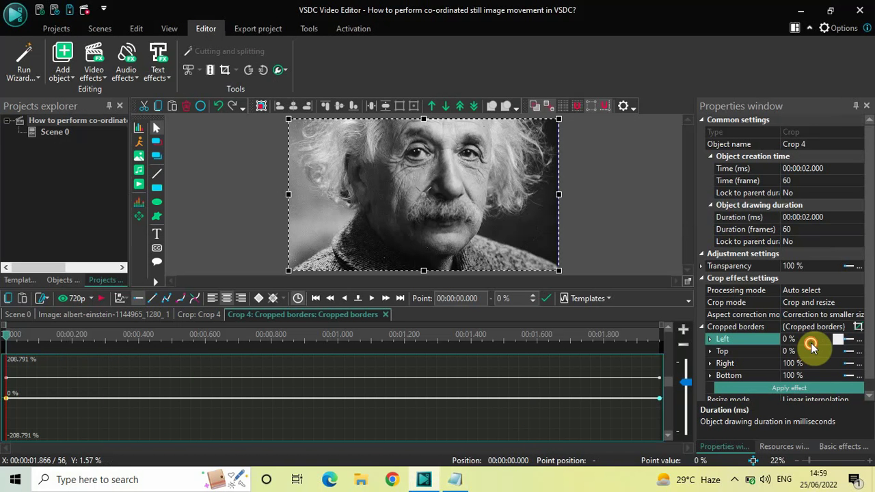
type(",")
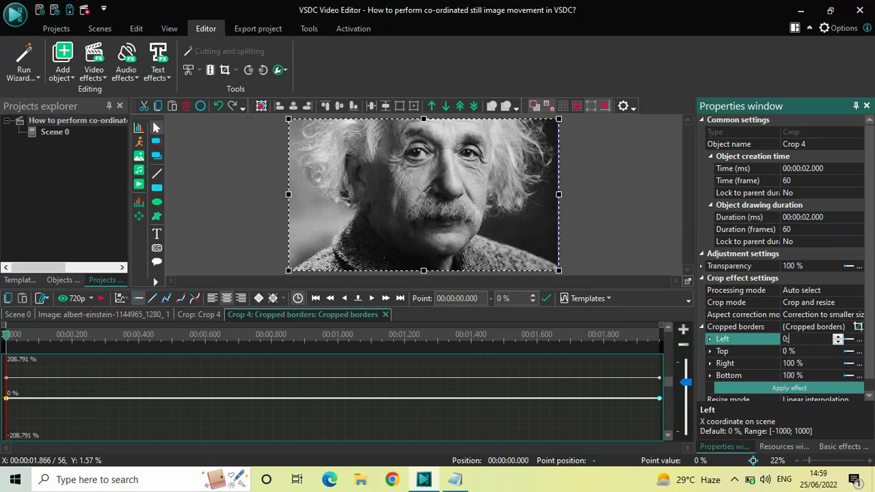
key("Return")
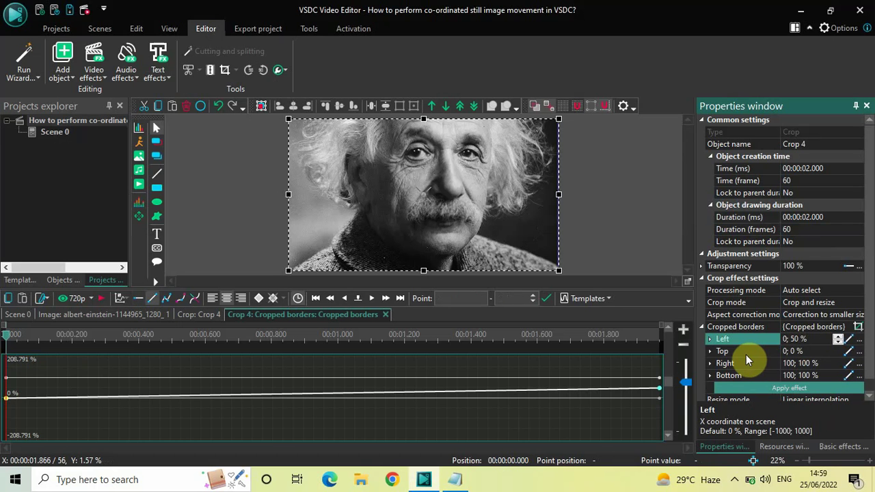
Check the top border against the Notepad coordinates and set the Crop effect's right border to change from 50 to 100 %.
left_click(745, 355)
left_click(454, 480)
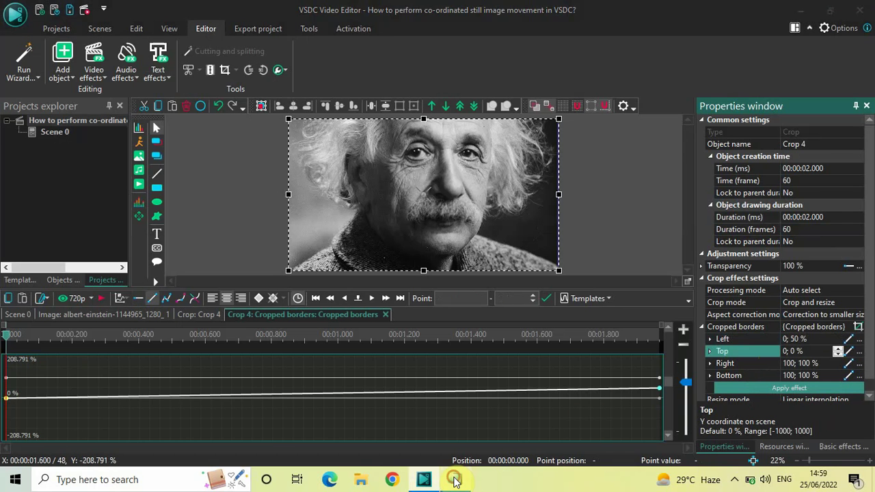
left_click(454, 479)
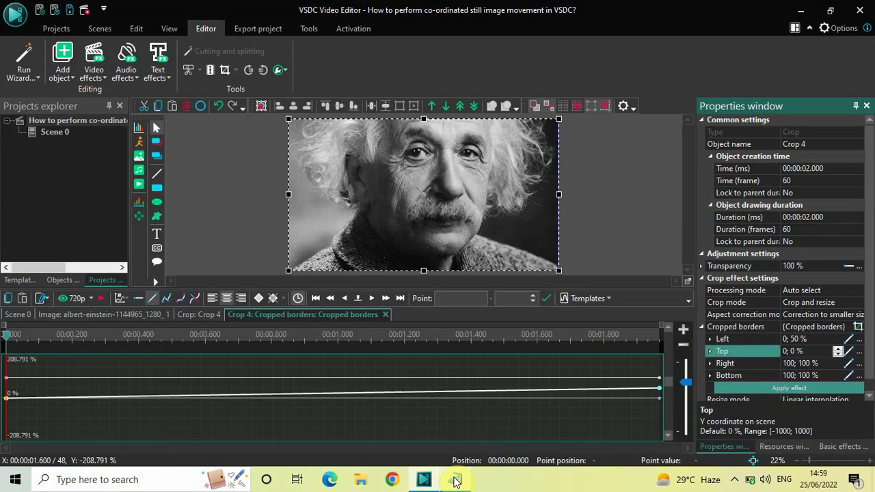
left_click(454, 480)
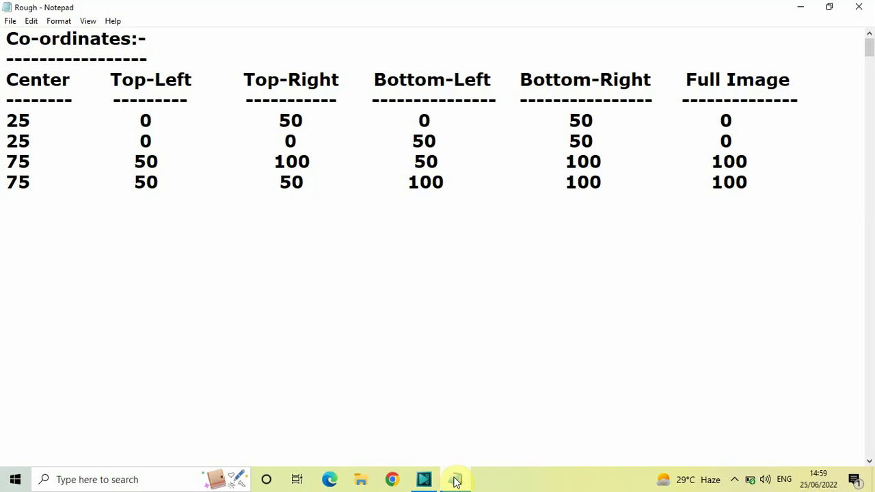
left_click(455, 479)
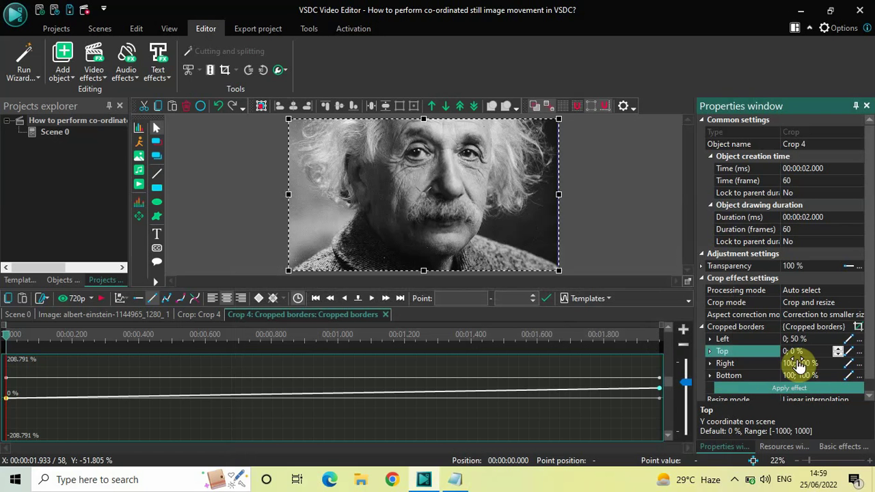
left_click(752, 364)
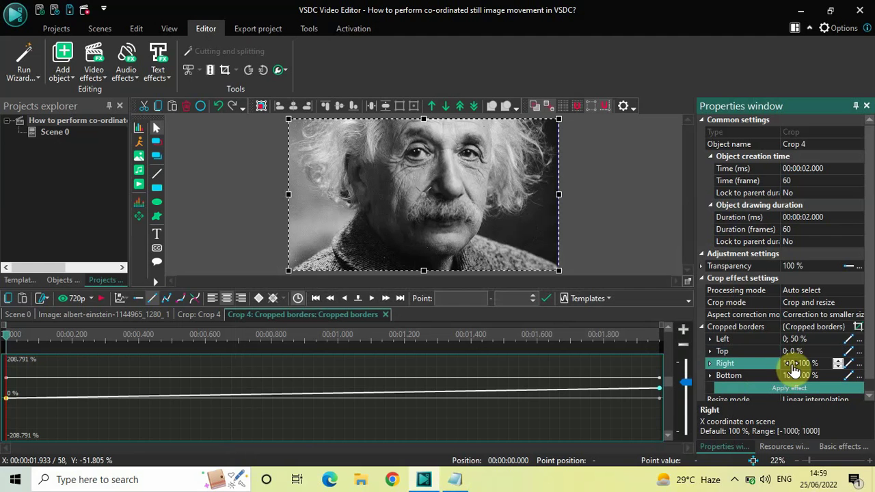
key("BackSpace")
key("BackSpace")
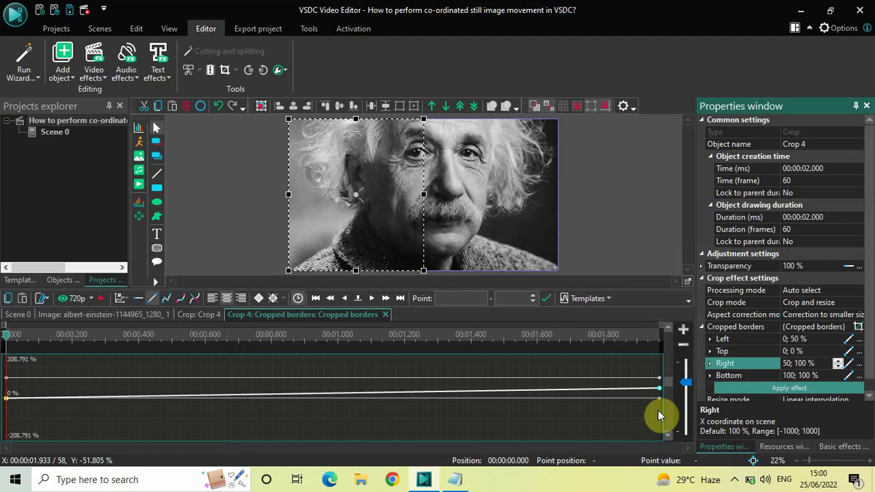
key("Return")
Recheck the coordinates in Notepad and set the Crop effect's bottom border to 50; 50 %.
left_click(455, 478)
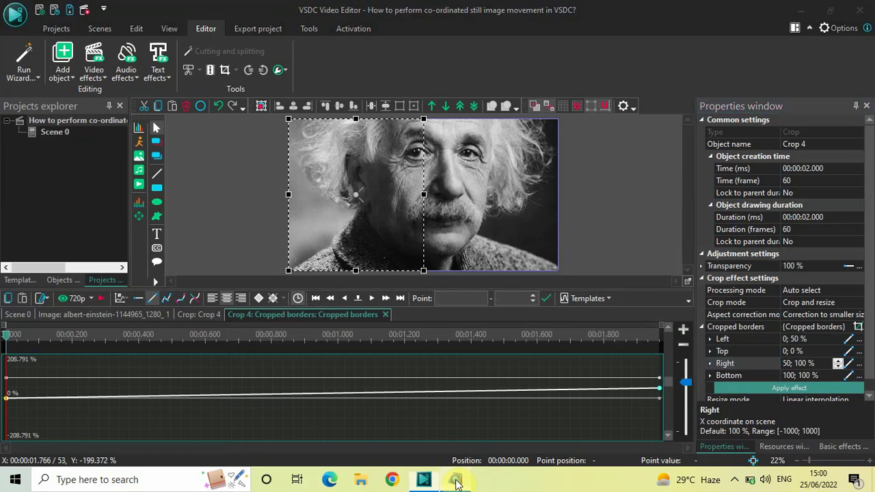
left_click(455, 481)
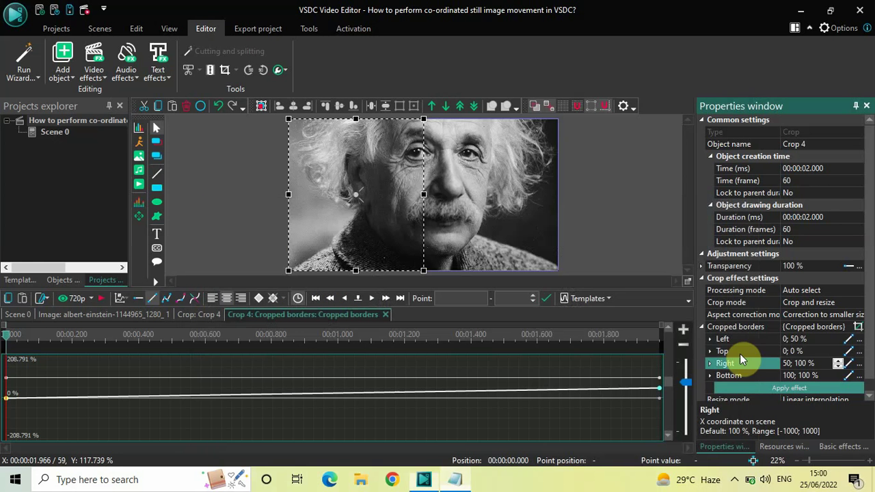
left_click(741, 375)
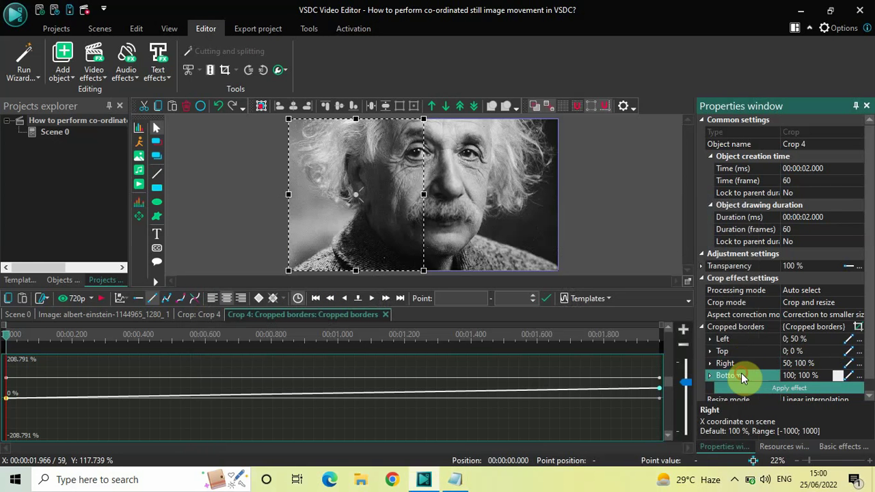
left_click(828, 375)
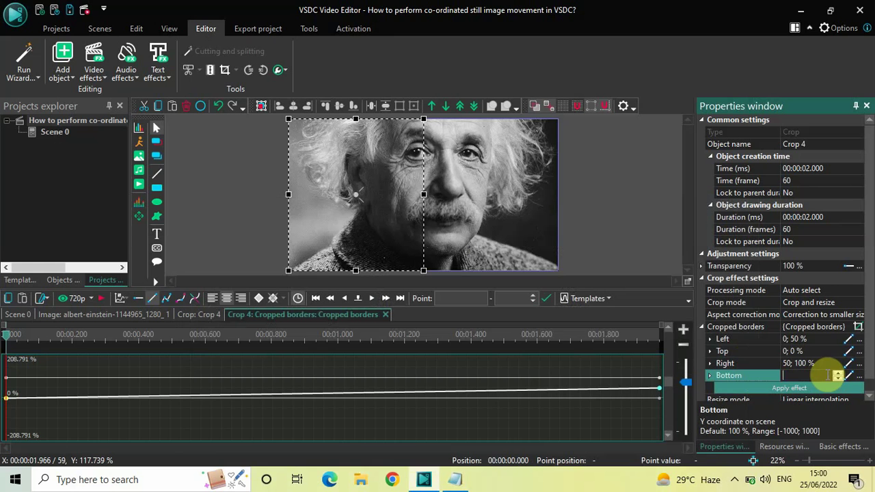
type("50; 50")
key("Return")
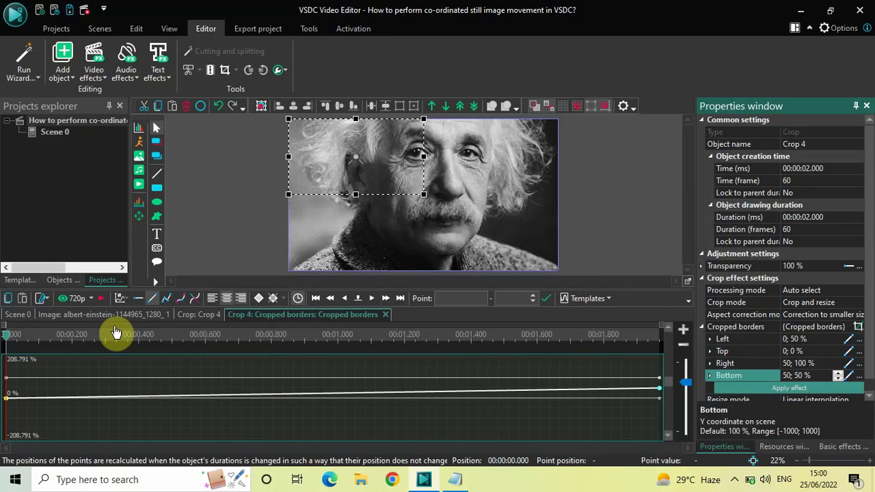
Return to the image's timeline and preview both crop movements from the beginning.
left_click(26, 317)
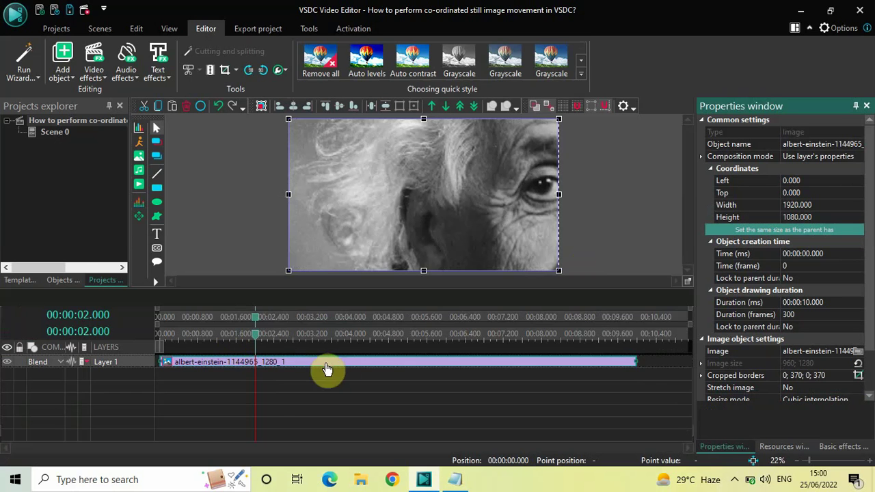
double_click(326, 362)
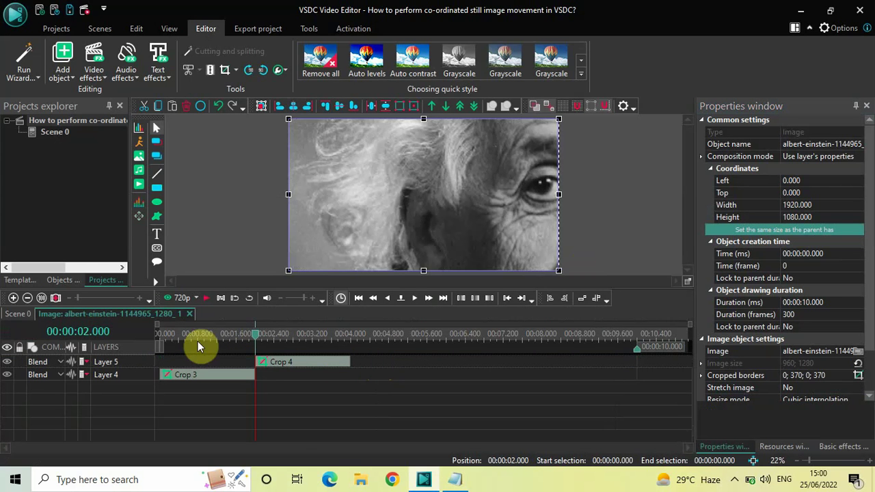
left_click(156, 334)
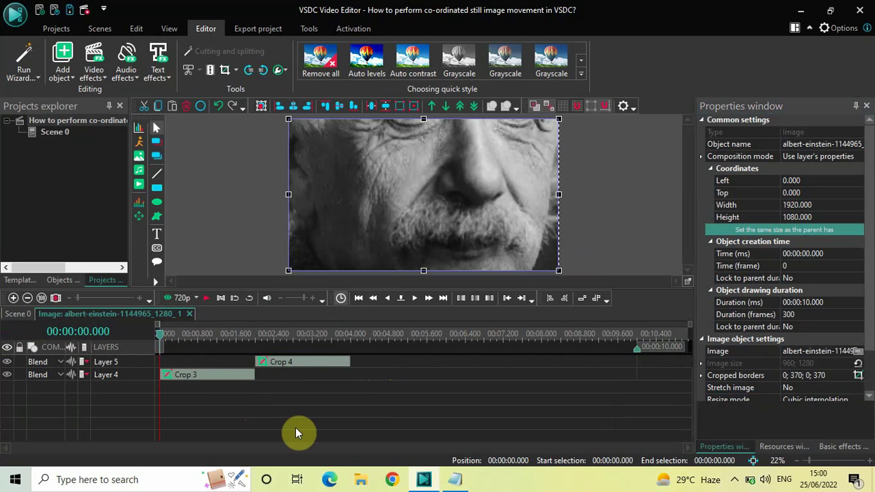
key("space")
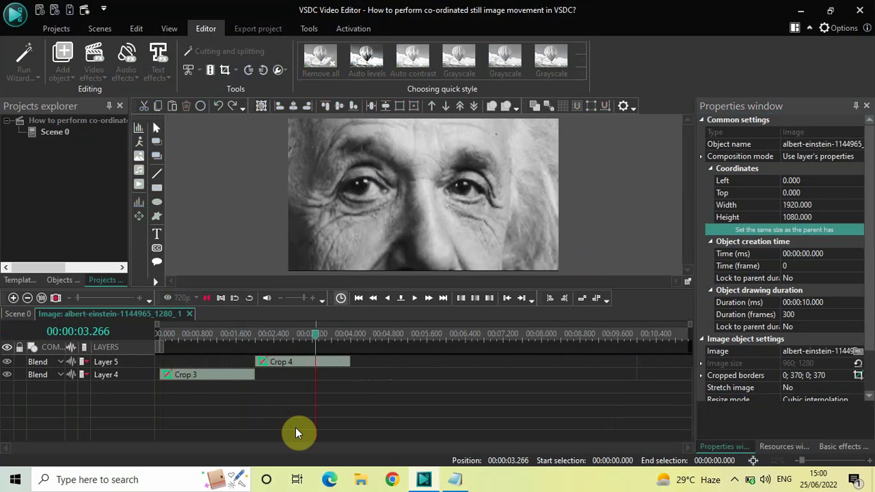
key("space")
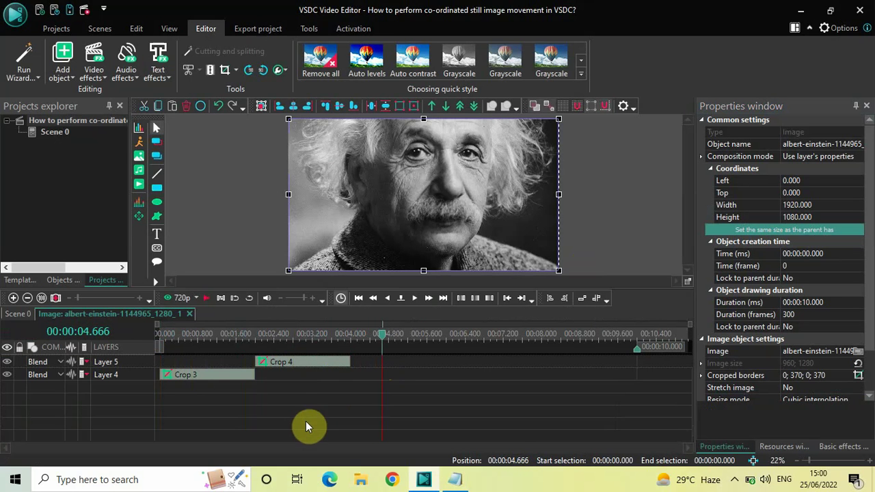
Add a Crop video effect to the image from the 4-second cursor position and set its duration to 2 seconds.
left_click(351, 334)
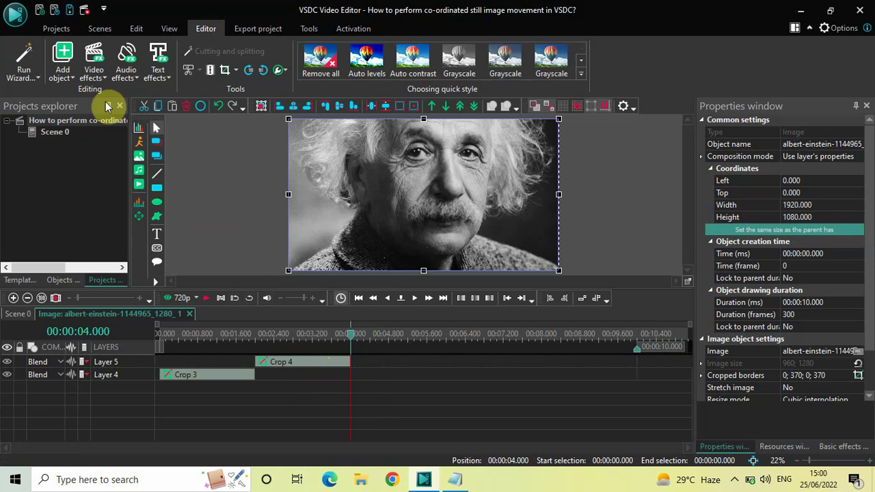
left_click(93, 63)
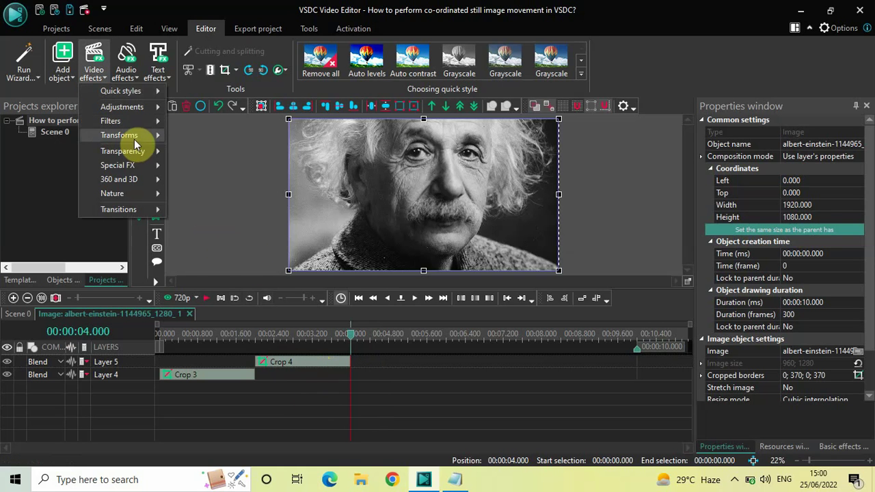
mouse_move(133, 137)
left_click(227, 249)
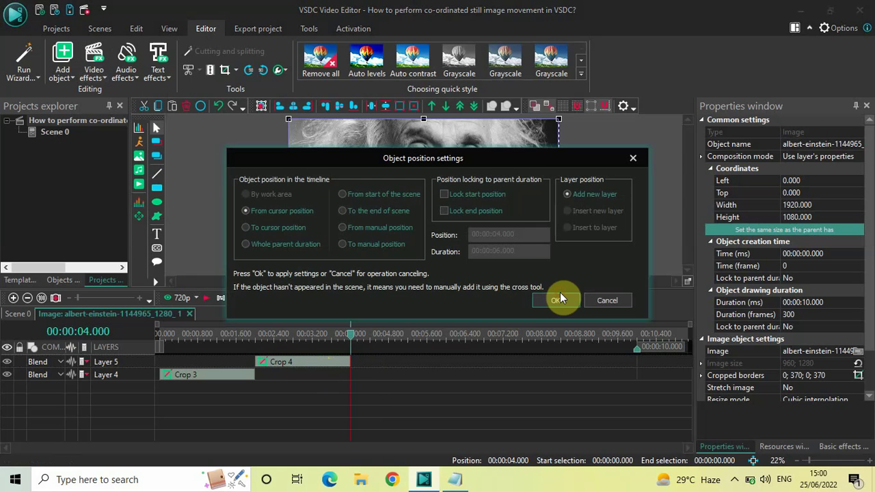
left_click(567, 300)
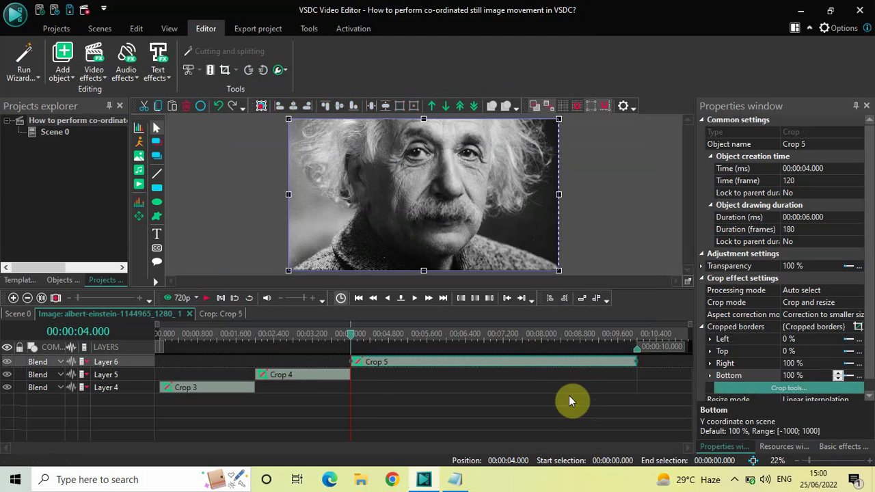
left_click(745, 217)
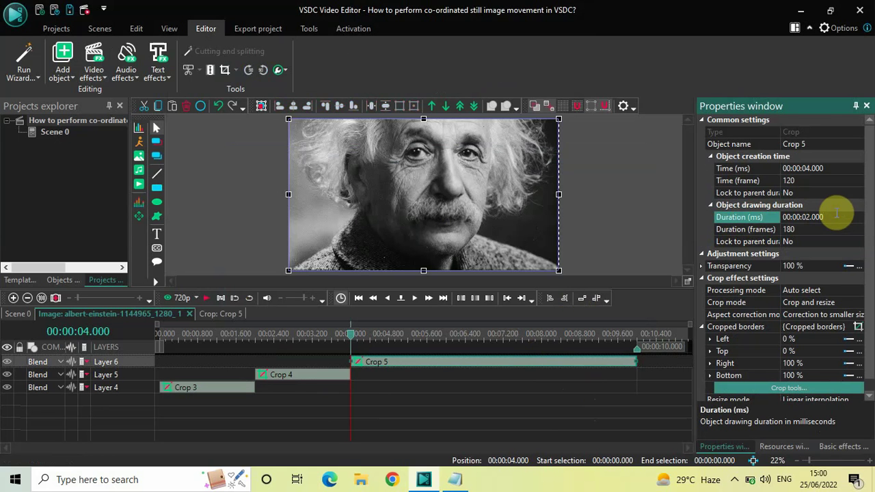
key("Return")
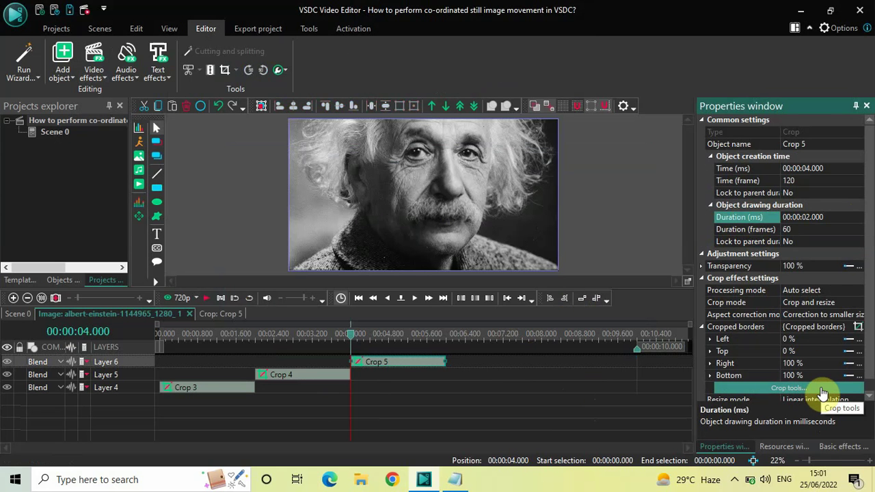
Open the new effect's crop tools, check the Top-Right and Bottom-Left coordinates in Notepad, and set the left border to 50; 0 %.
left_click(785, 388)
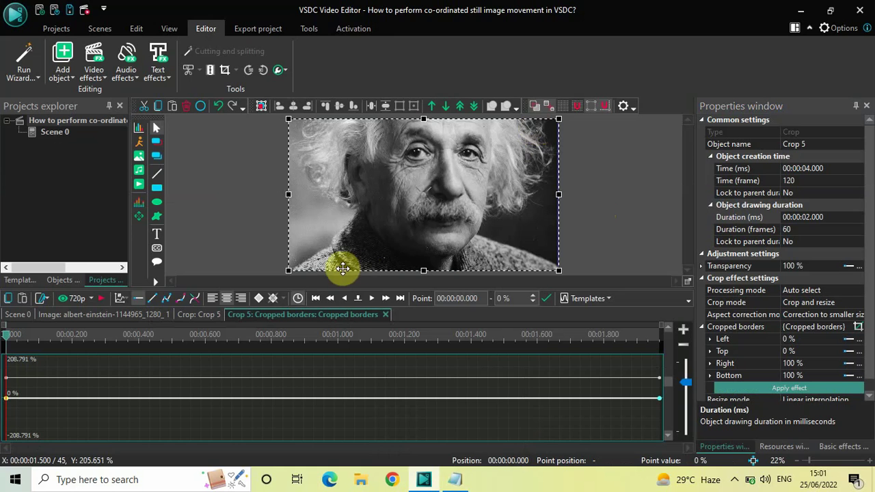
left_click(457, 480)
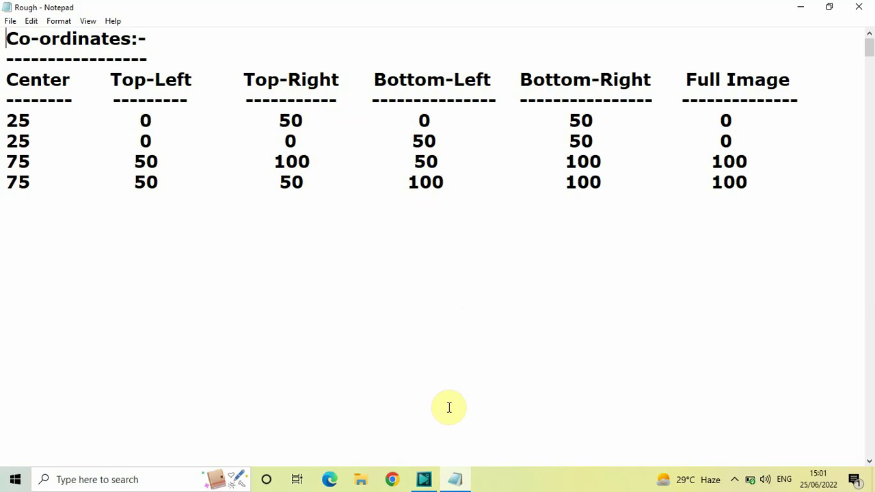
left_click(454, 480)
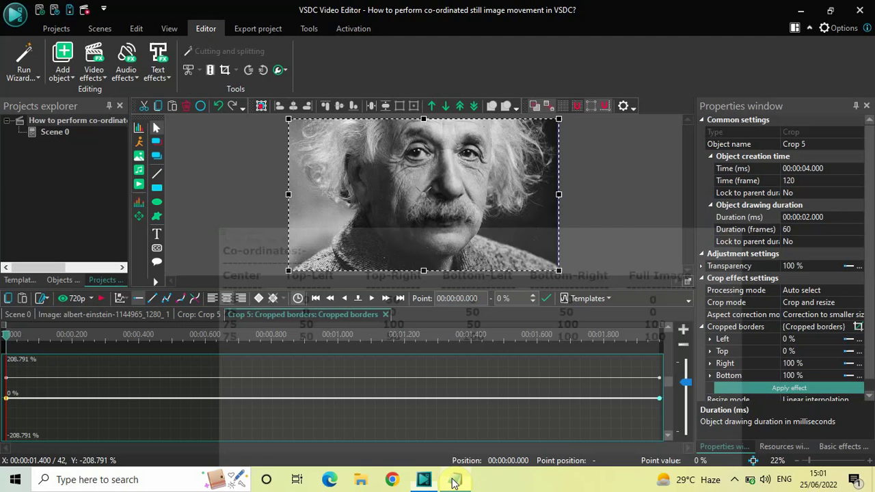
left_click(744, 338)
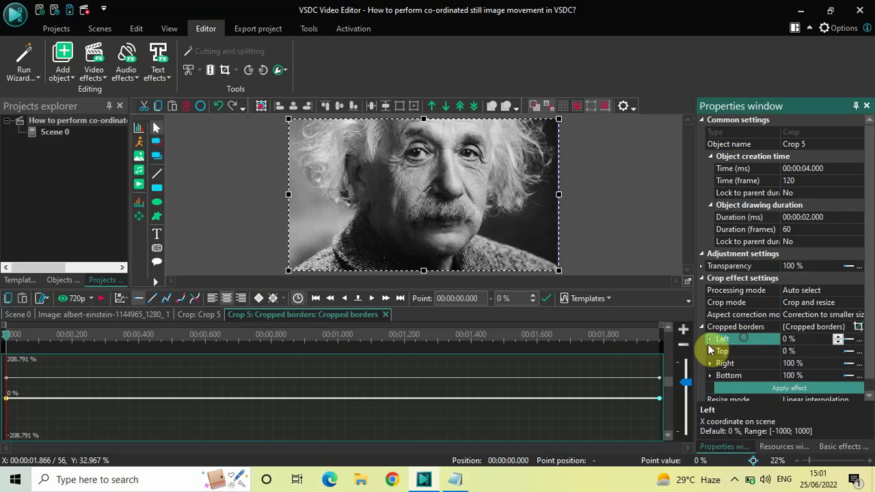
left_click(453, 481)
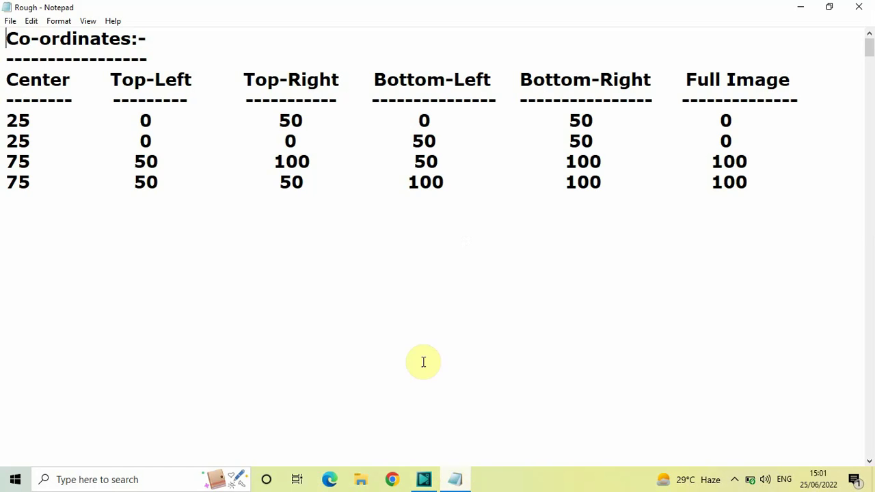
left_click(453, 478)
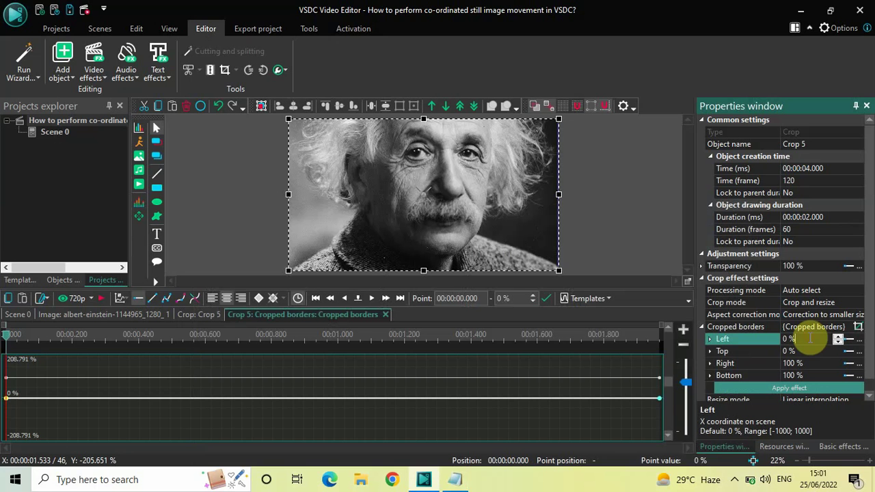
type("50")
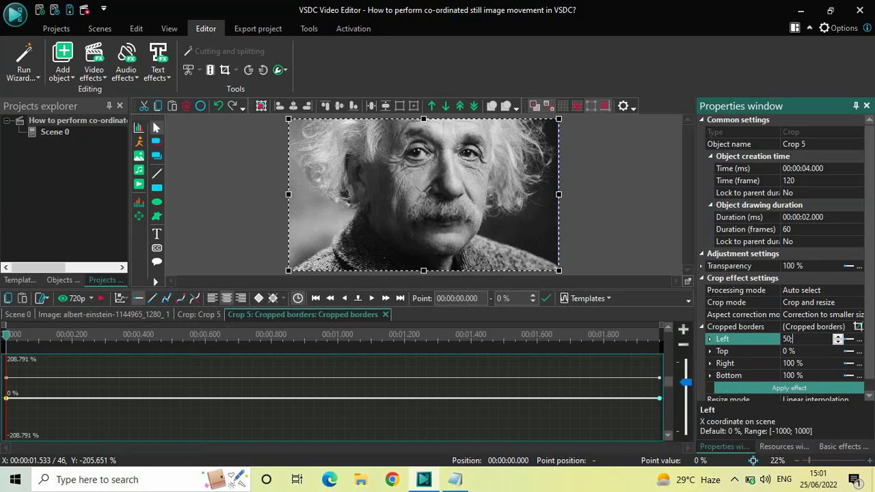
key("Return")
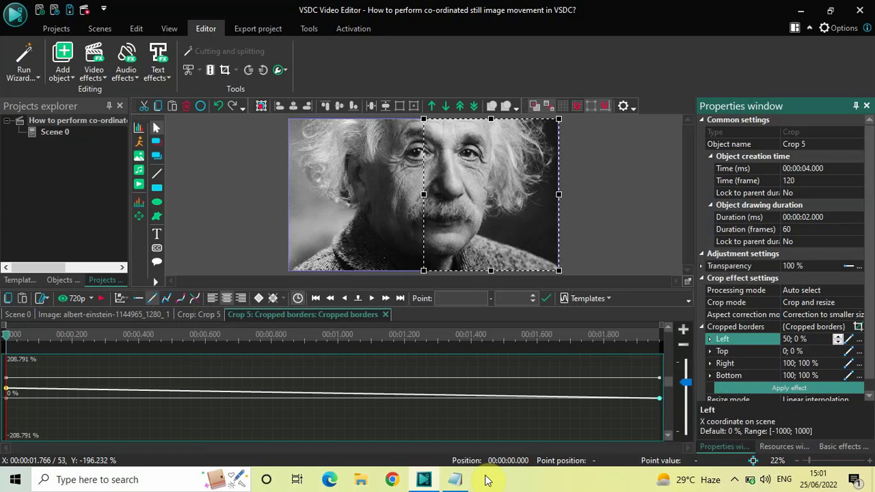
Check the second coordinate row in Notepad and set the Crop effect's top border to change from 0 to 50 %.
left_click(456, 480)
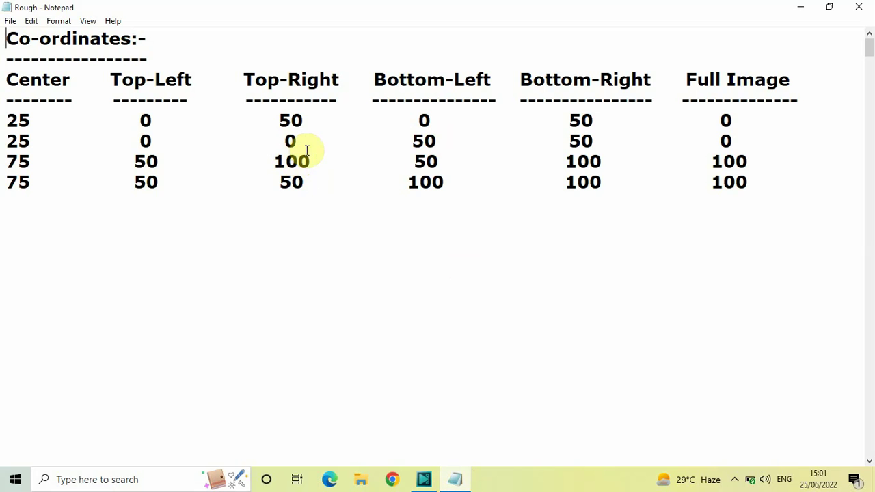
left_click(454, 481)
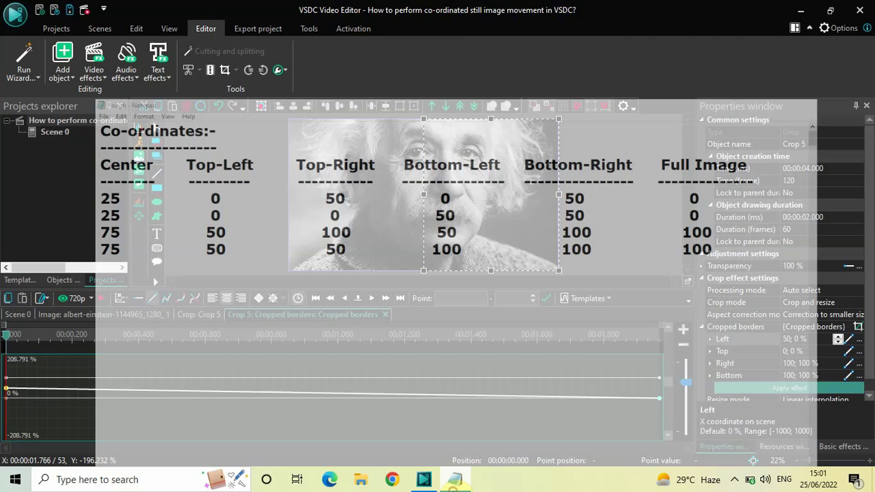
left_click(741, 350)
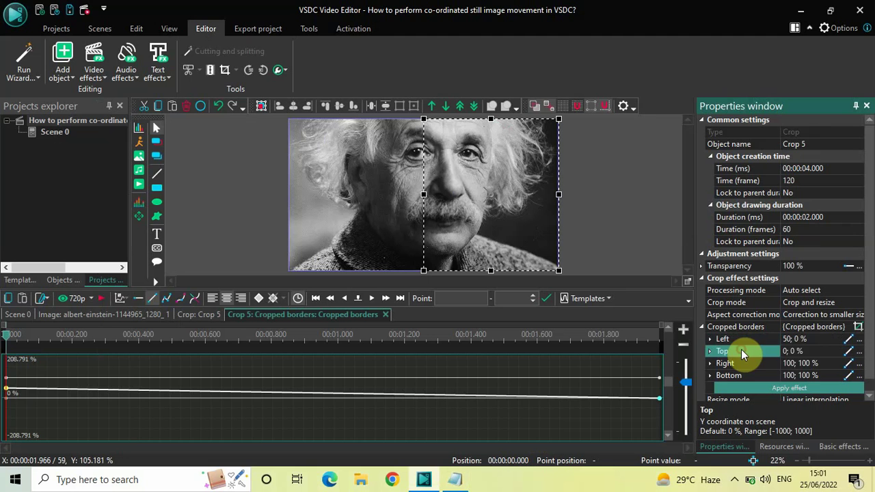
left_click(817, 348)
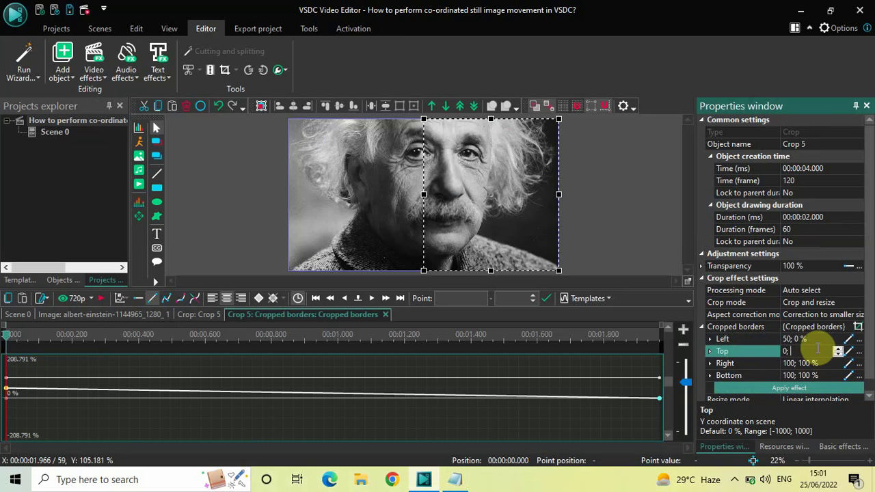
type("50")
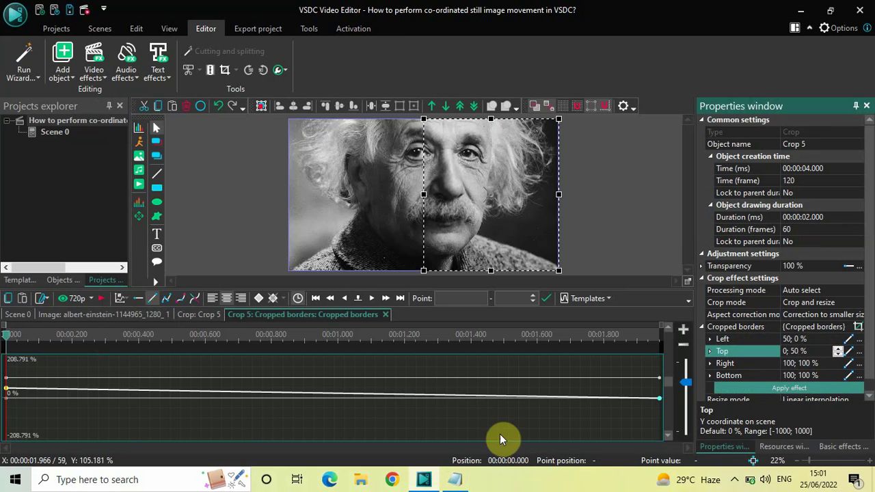
Check the third coordinate row in Notepad and set the Crop effect's right border to change from 100 to 50 %.
left_click(451, 480)
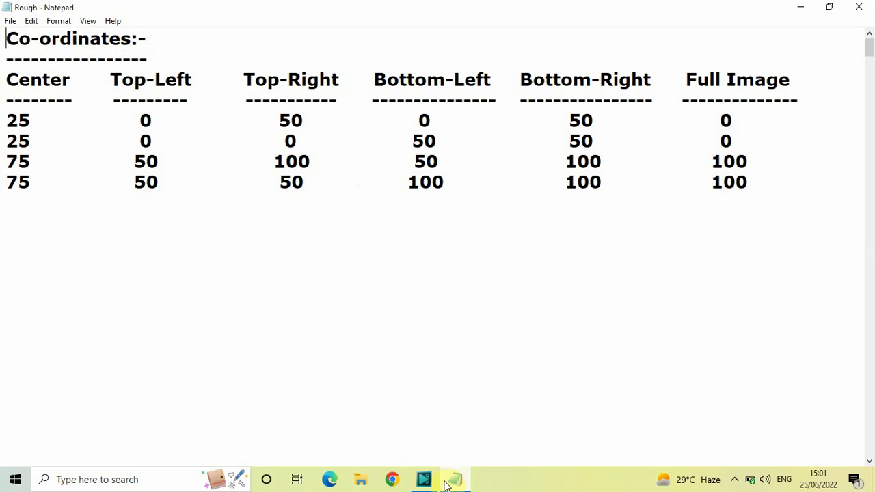
left_click(454, 482)
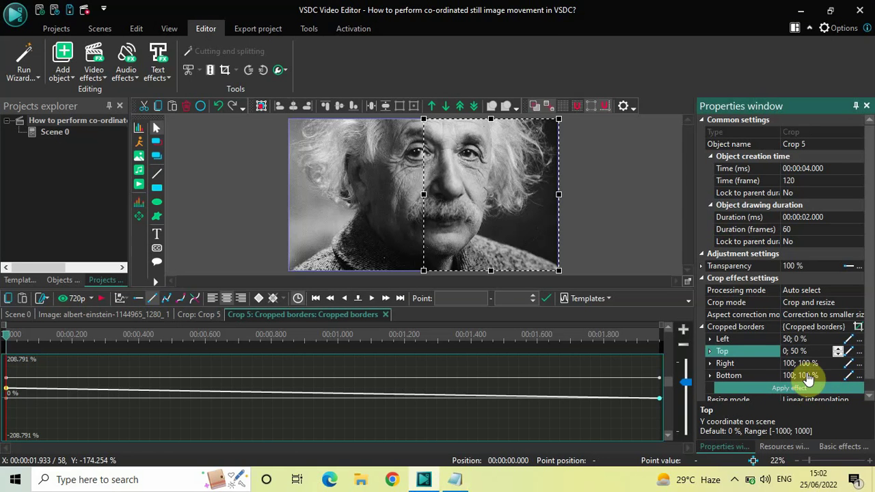
left_click(766, 365)
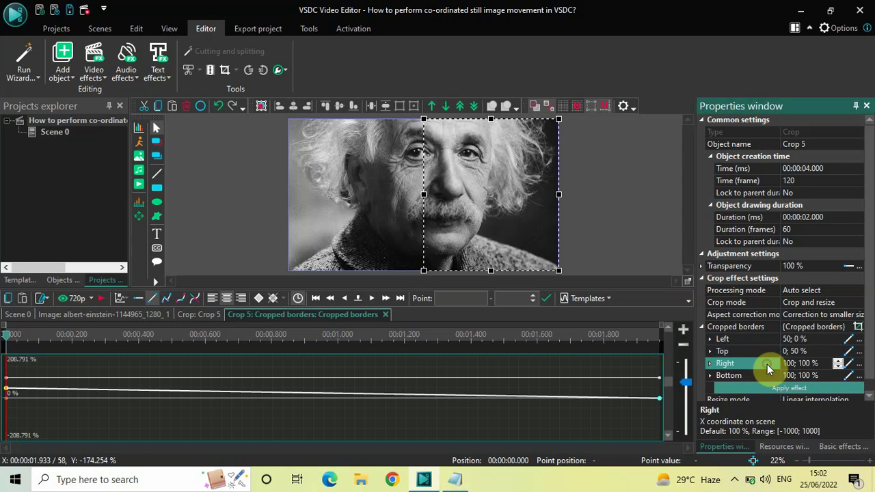
left_click(825, 363)
key("BackSpace")
key("BackSpace")
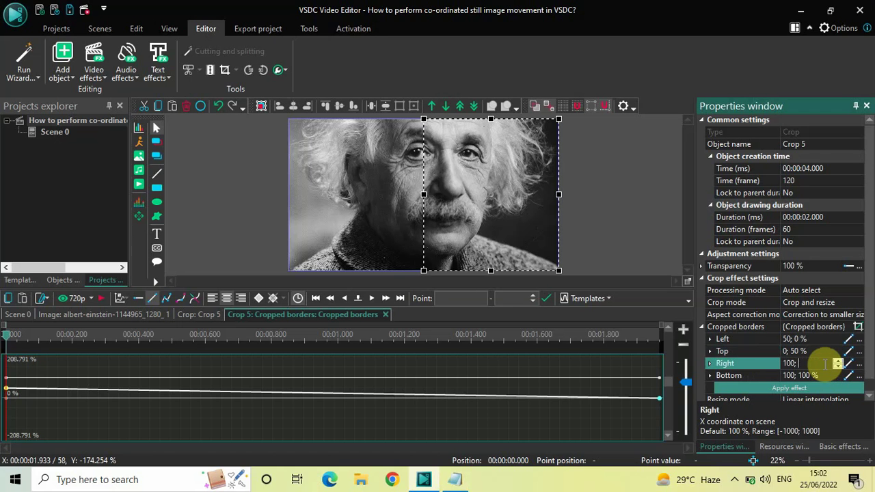
type("50")
key("Return")
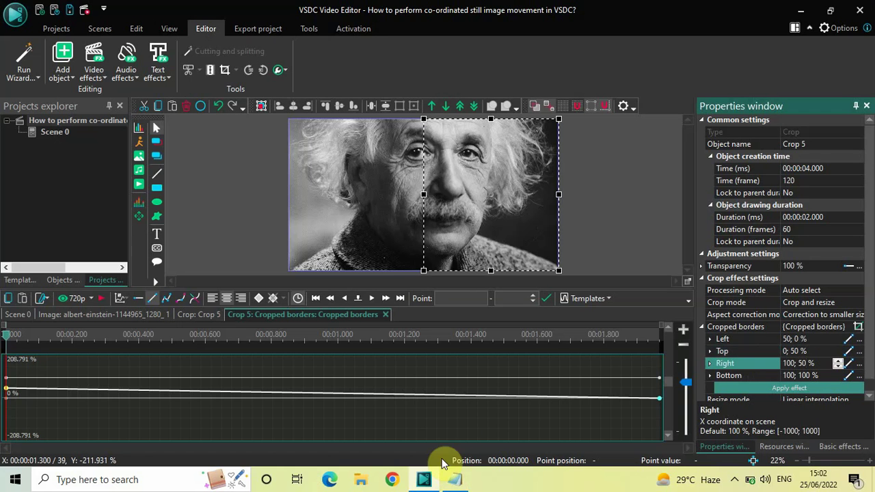
Check the last coordinate row in Notepad and set the Crop effect's bottom border to change from 50 to 100 %.
left_click(454, 479)
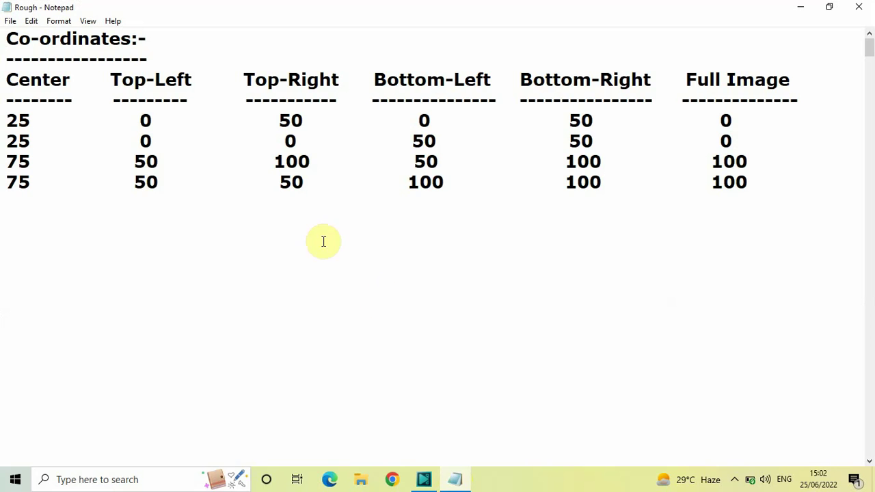
left_click(461, 482)
left_click(733, 376)
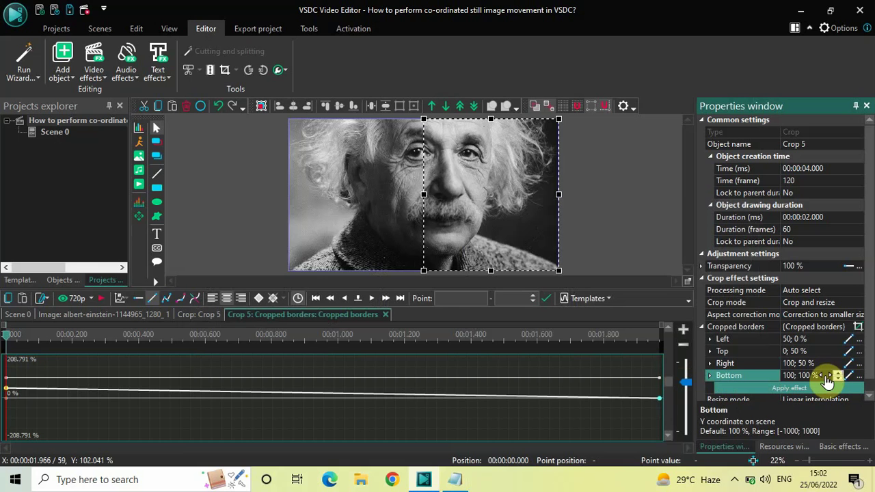
left_click(826, 375)
type("50;100")
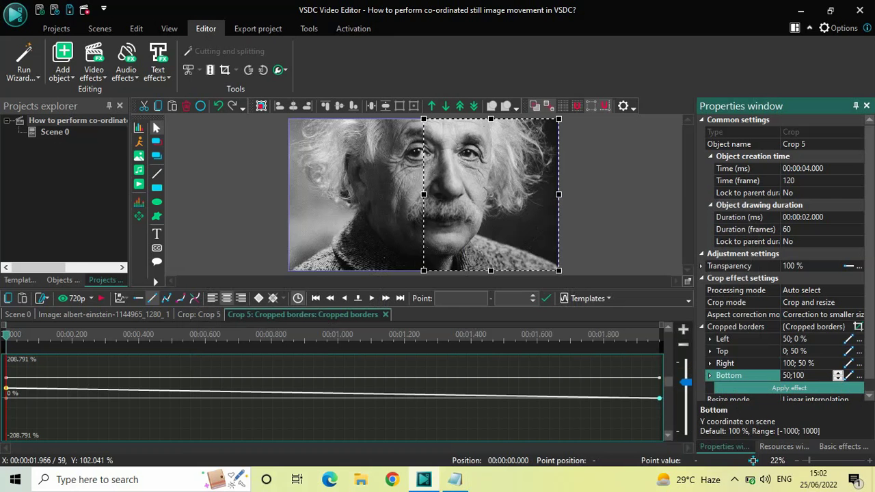
key("Return")
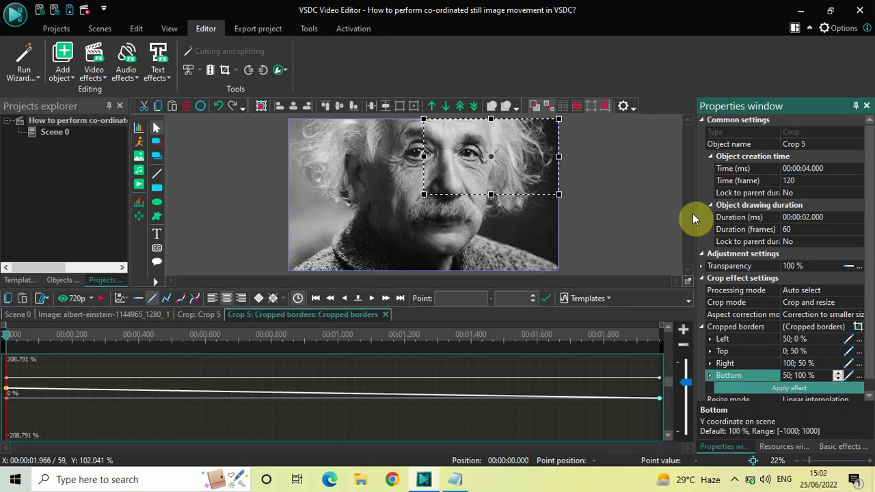
Return to the image's timeline and preview all three crop movements from the beginning.
left_click(21, 316)
double_click(285, 365)
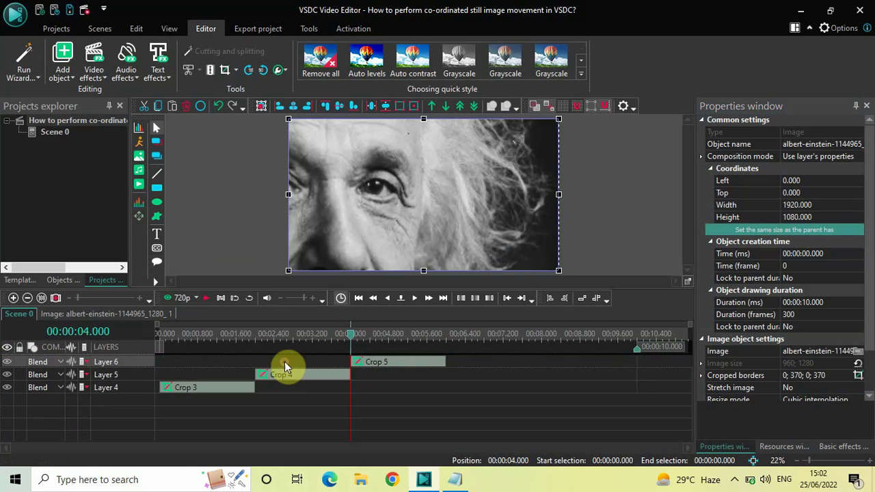
left_click(157, 334)
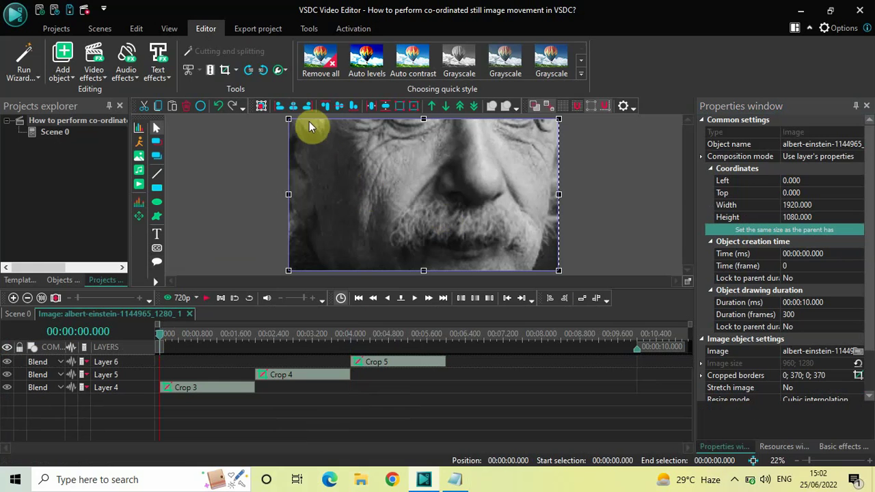
left_click(294, 106)
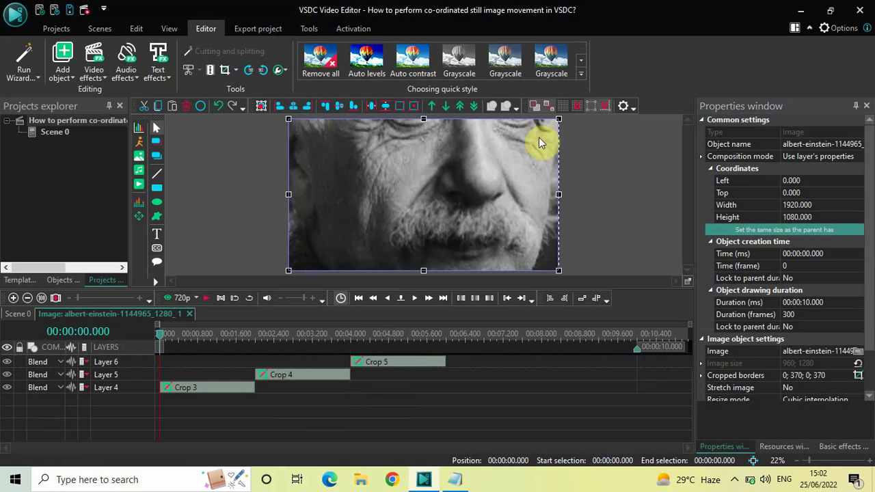
key("space")
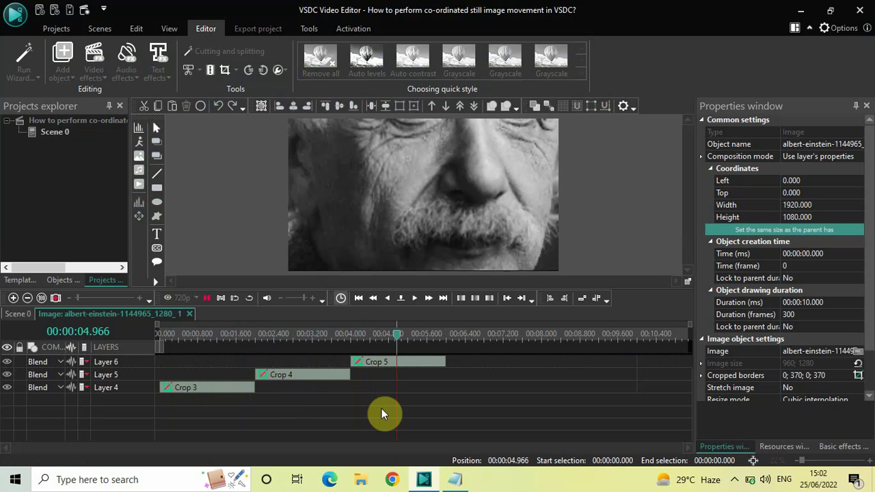
key("space")
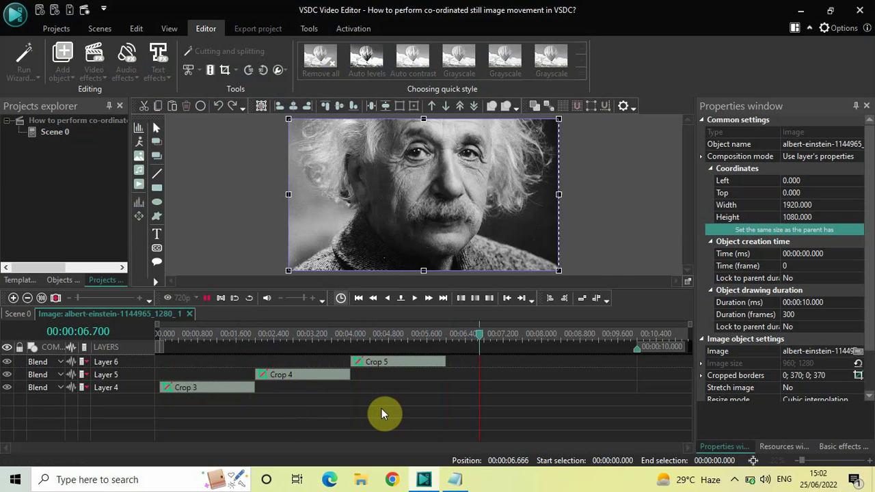
Add a Crop effect on a new layer starting at 00:00:06.000 and set its duration to 00:00:02.000.
left_click(446, 337)
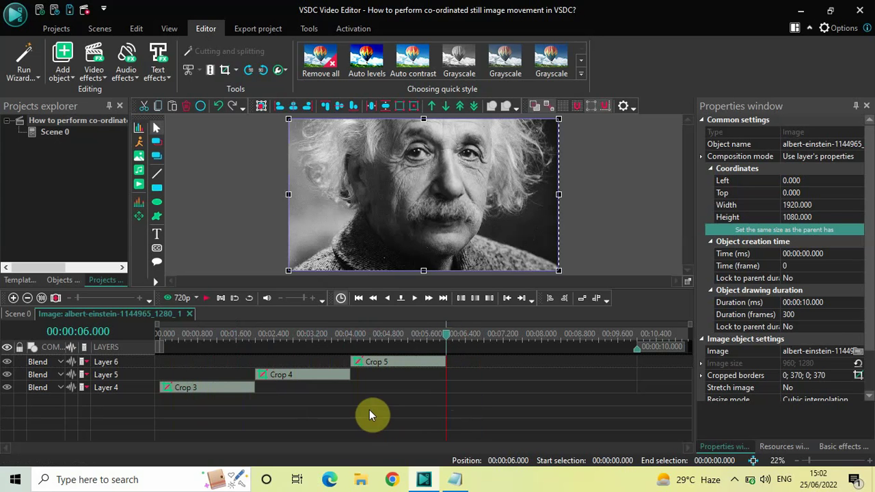
left_click(94, 69)
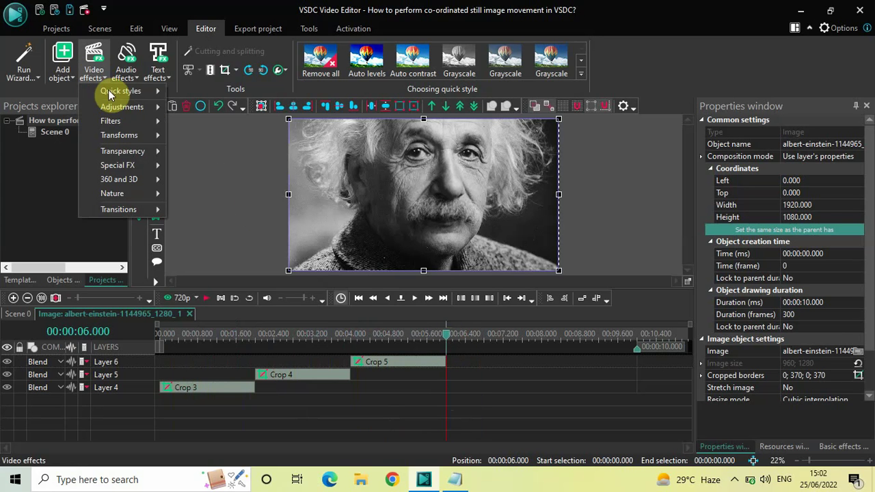
mouse_move(142, 136)
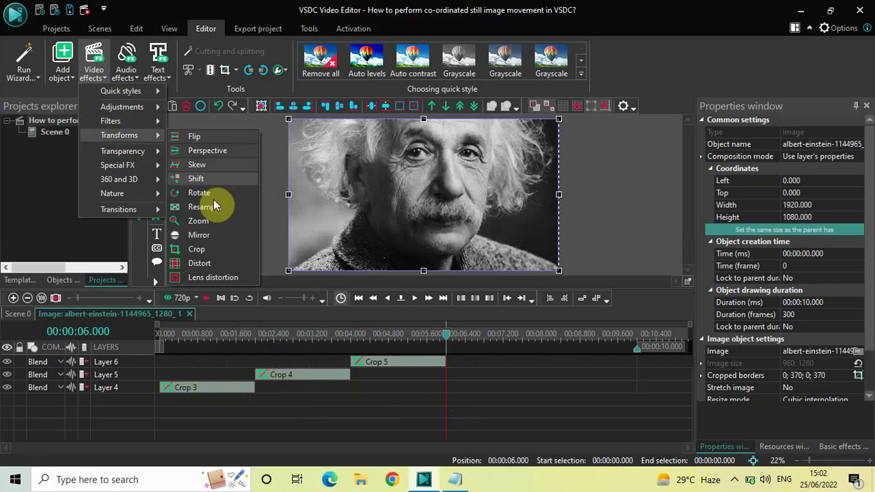
left_click(229, 248)
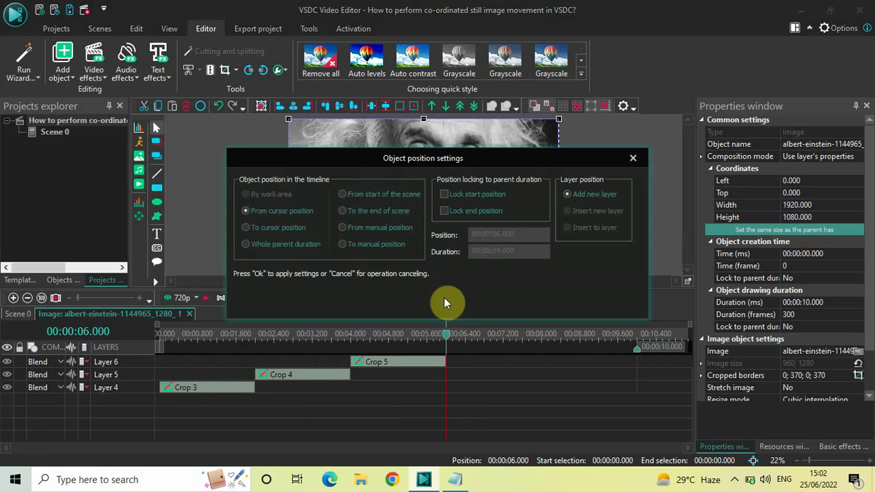
left_click(561, 303)
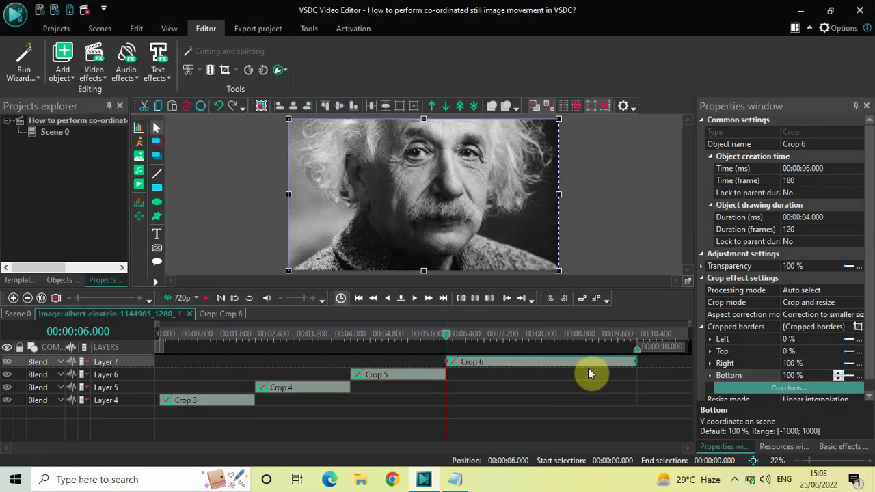
left_click(746, 219)
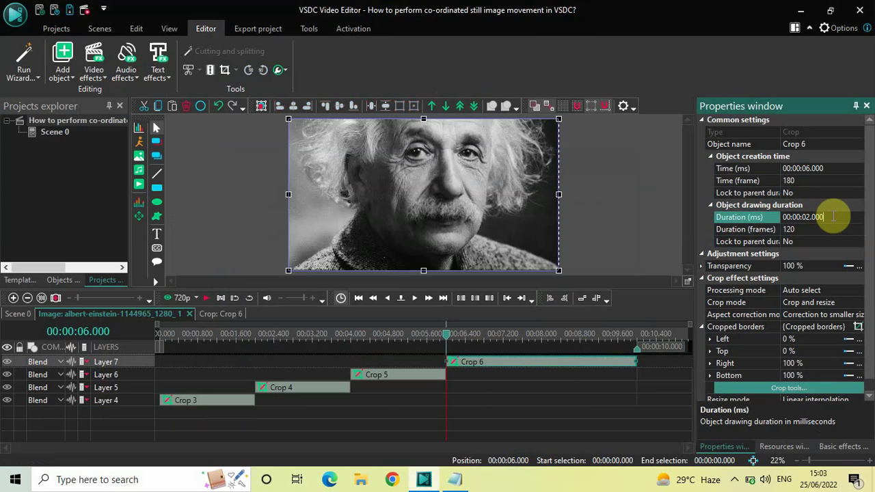
key("Return")
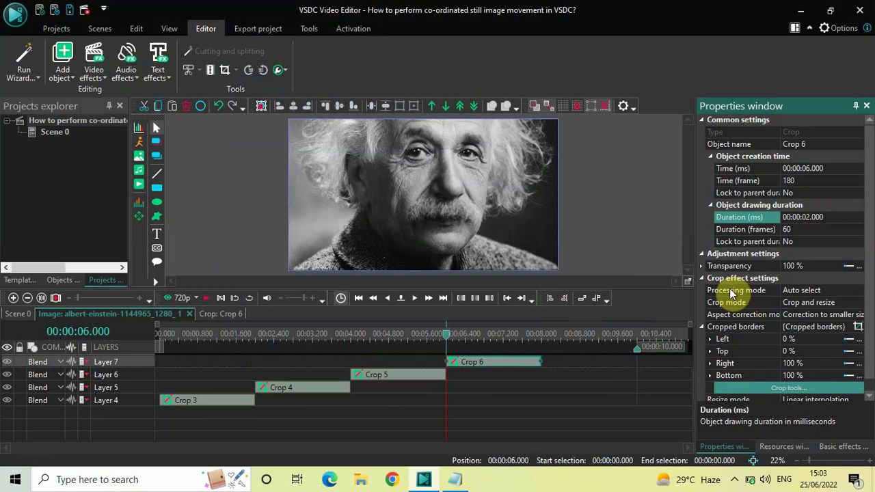
Check the first coordinate row in Notepad and set the new Crop effect's left border to change from 0 to 50 %.
left_click(808, 392)
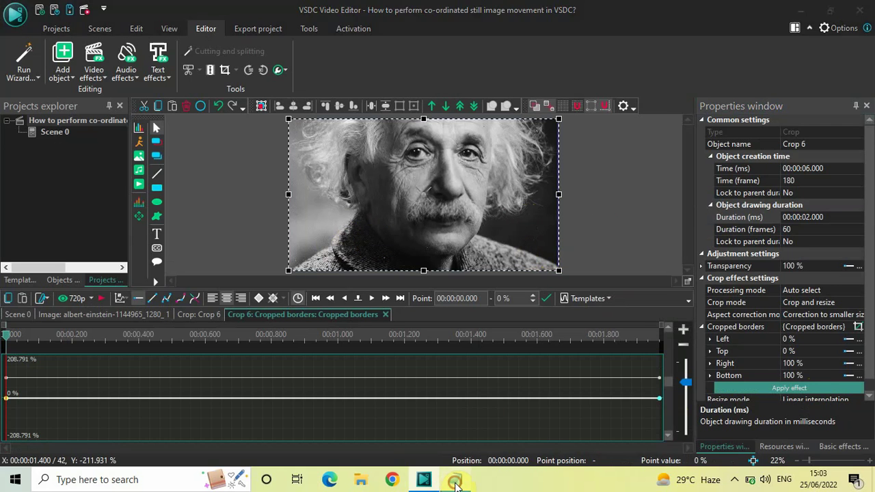
left_click(455, 480)
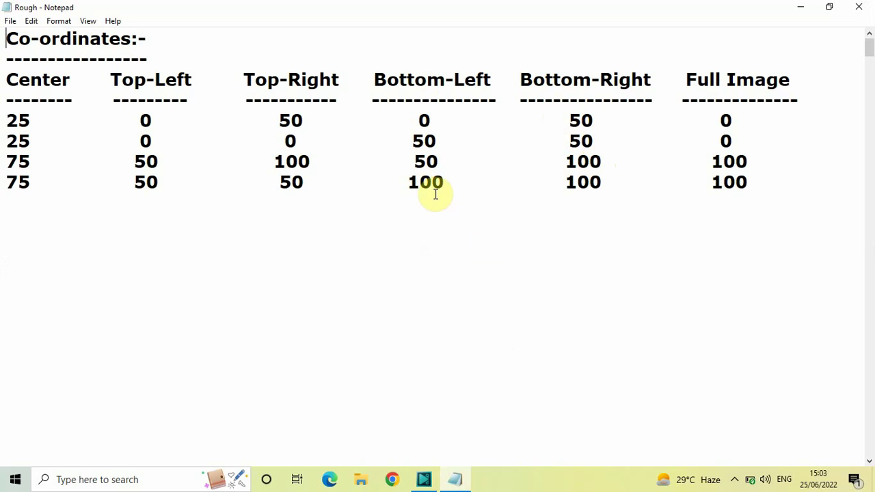
left_click(457, 482)
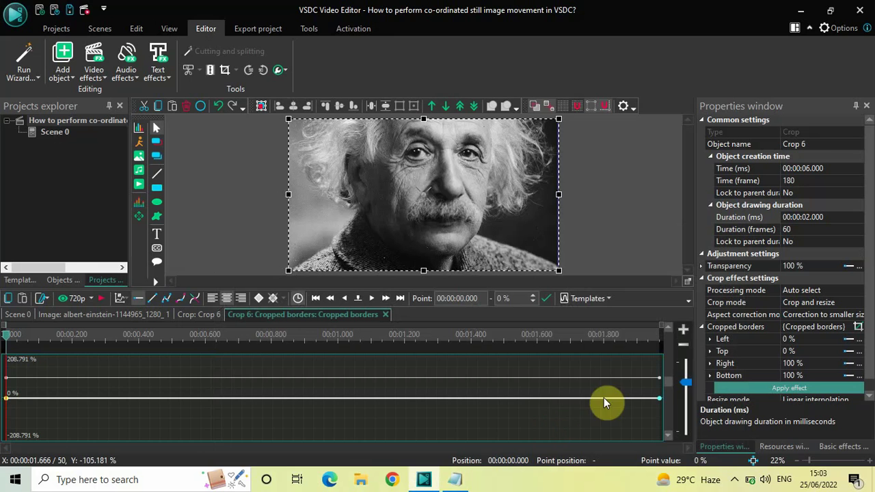
left_click(456, 481)
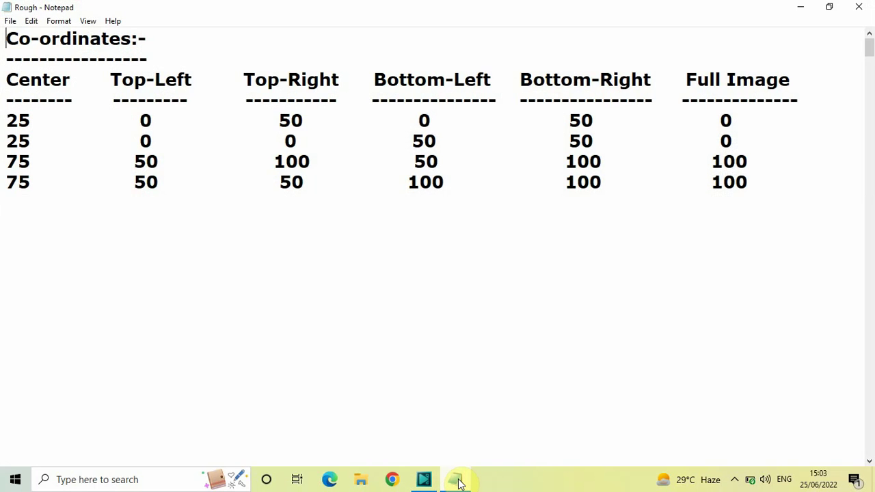
left_click(458, 482)
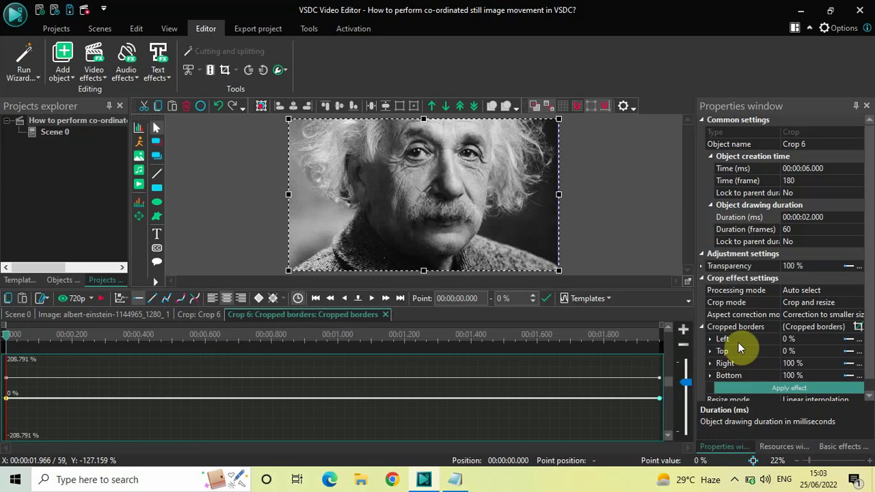
left_click(740, 339)
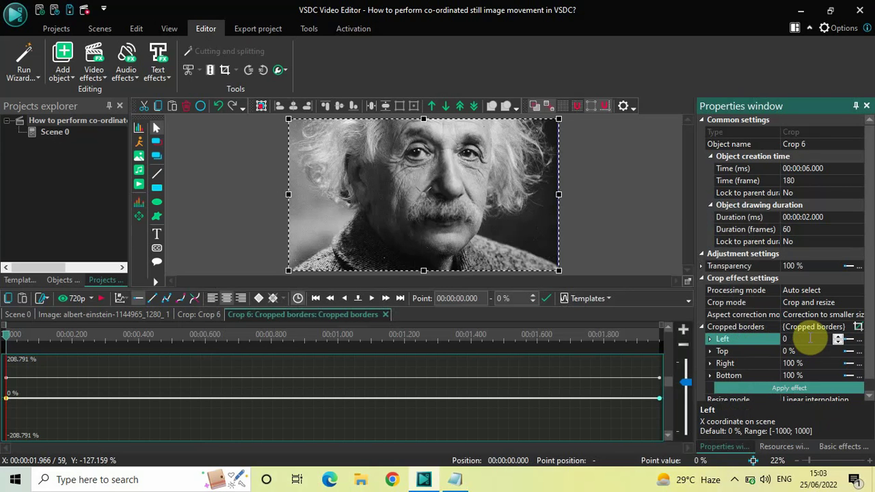
type(",50")
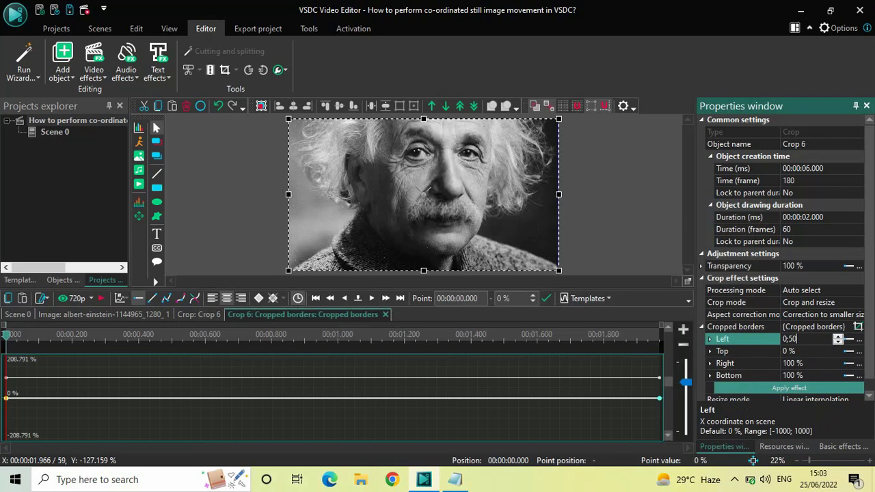
key("Return")
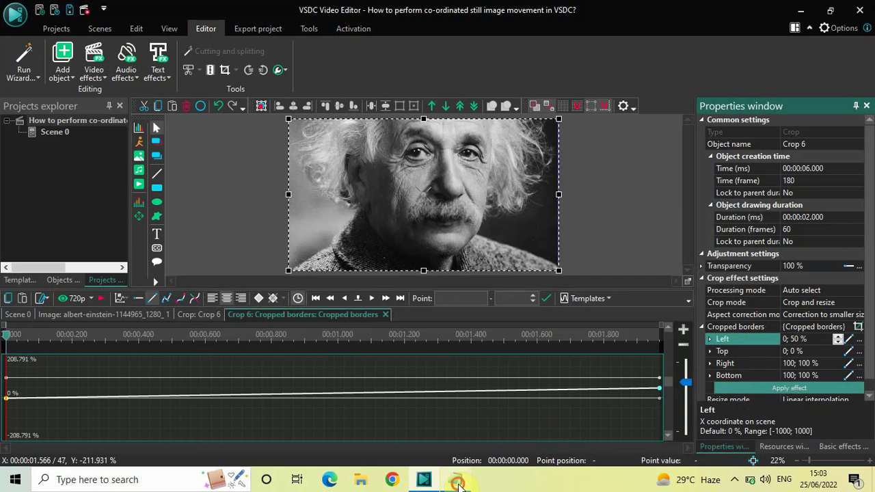
Check the second coordinate row in Notepad and set the Crop effect's top border to a constant 50 %.
left_click(457, 481)
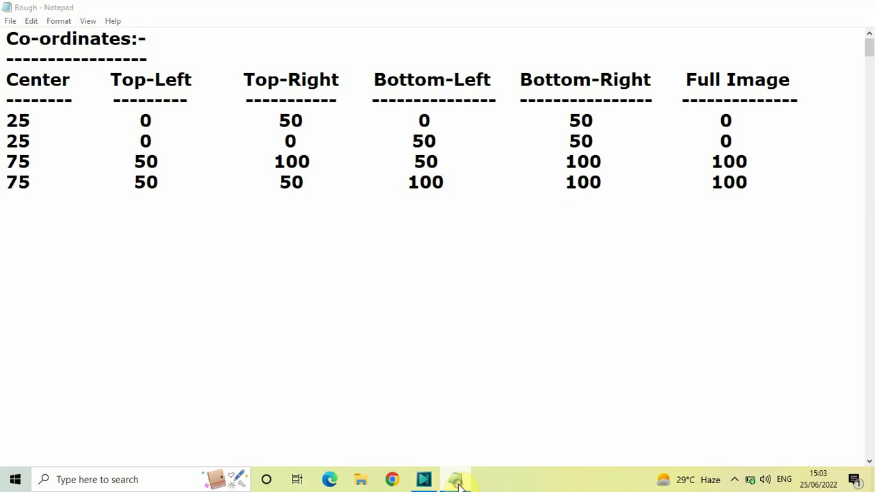
left_click(457, 481)
left_click(750, 349)
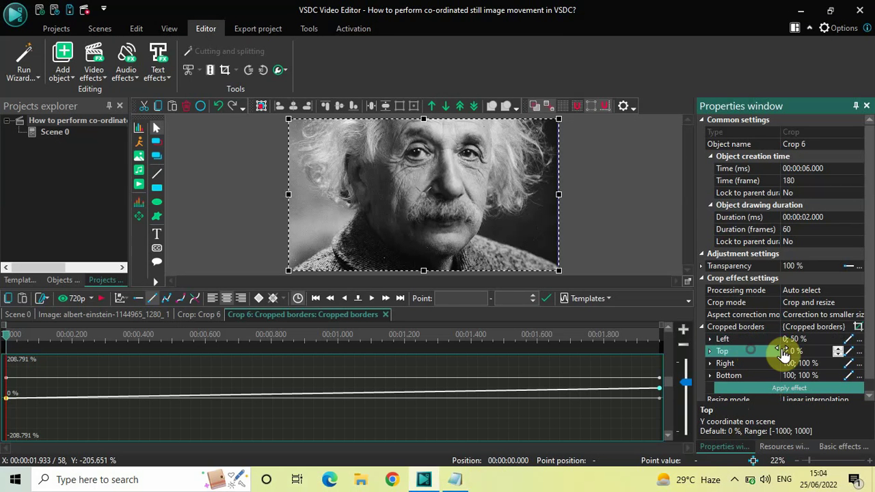
left_click(816, 349)
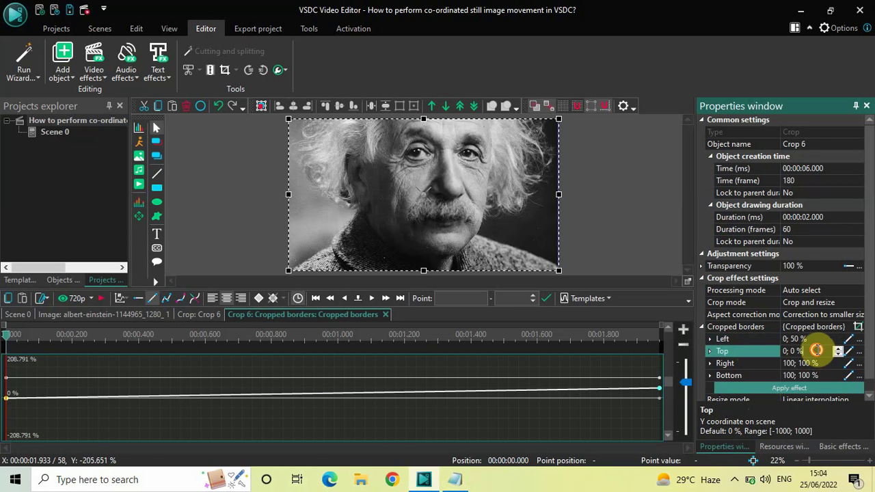
type("50")
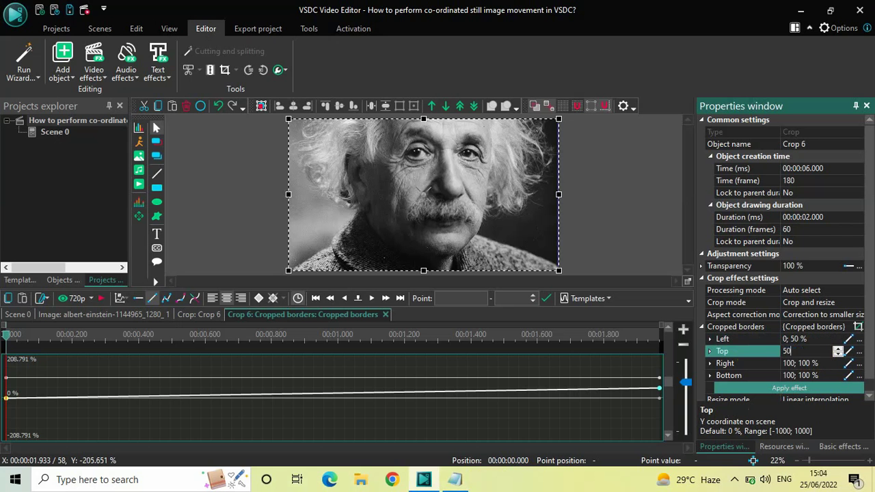
key("Return")
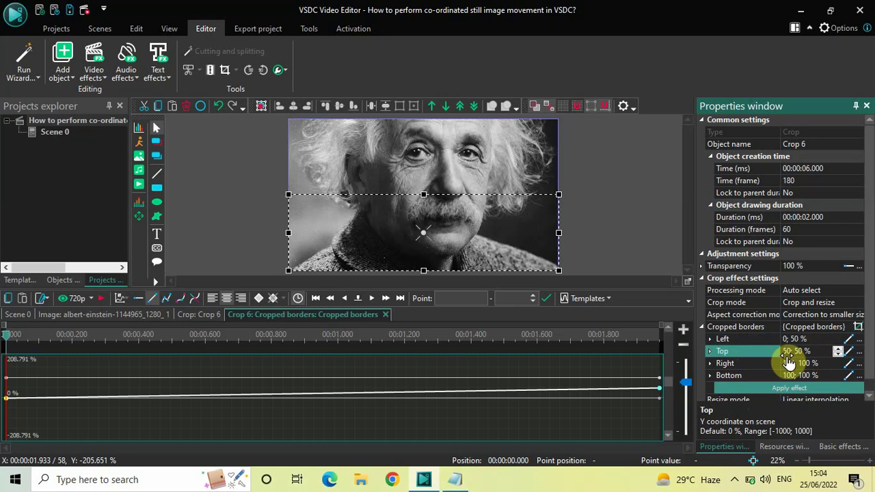
Check the third coordinate row in Notepad and set the Crop effect's right border to change from 50 to 100 %.
left_click(756, 362)
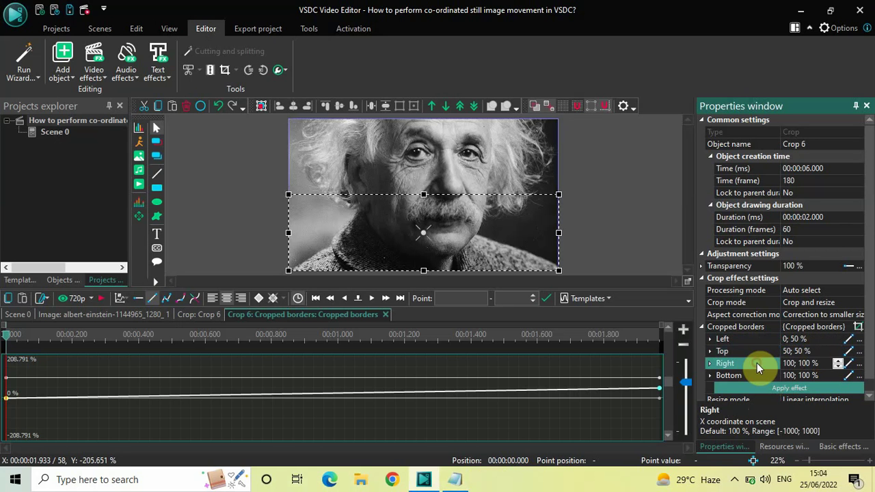
left_click(454, 480)
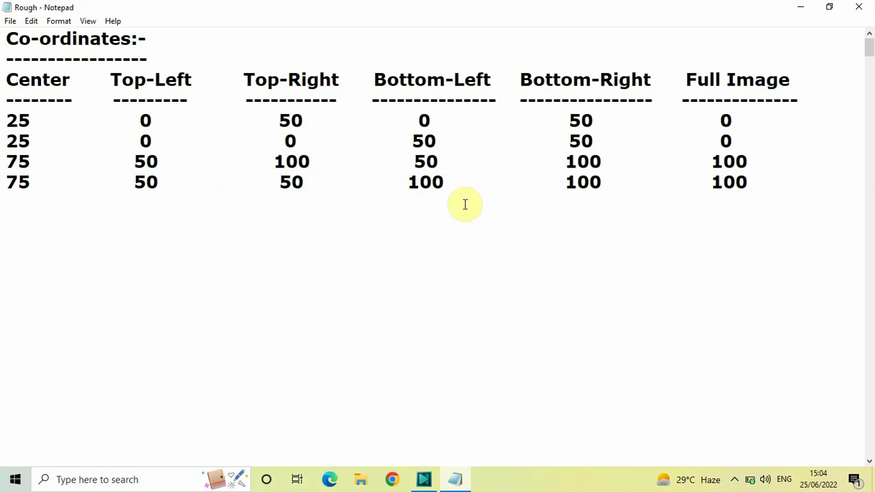
left_click(455, 479)
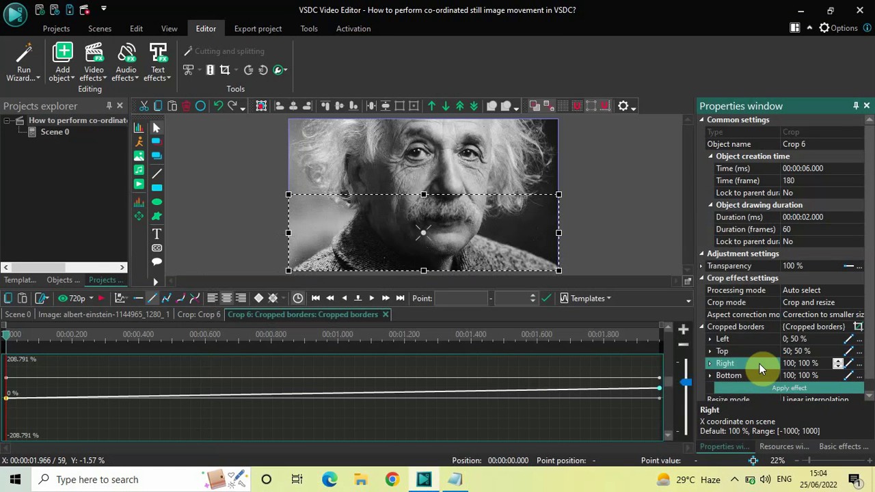
left_click(792, 363)
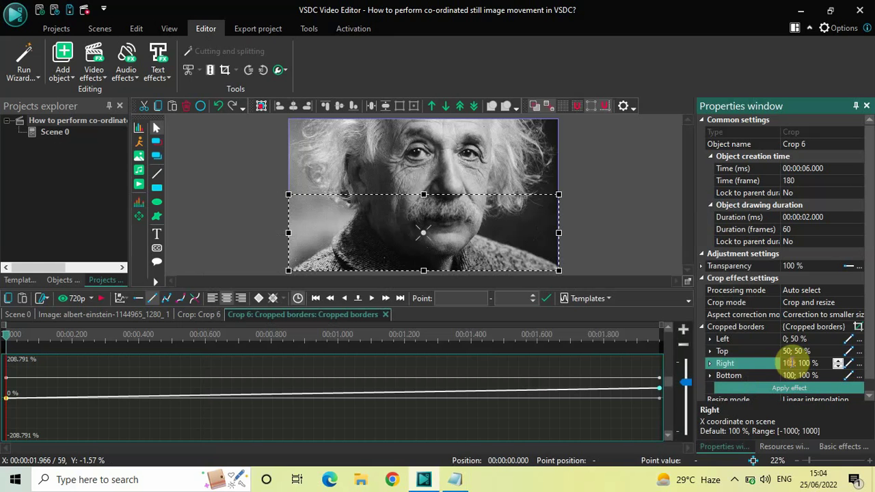
type("5")
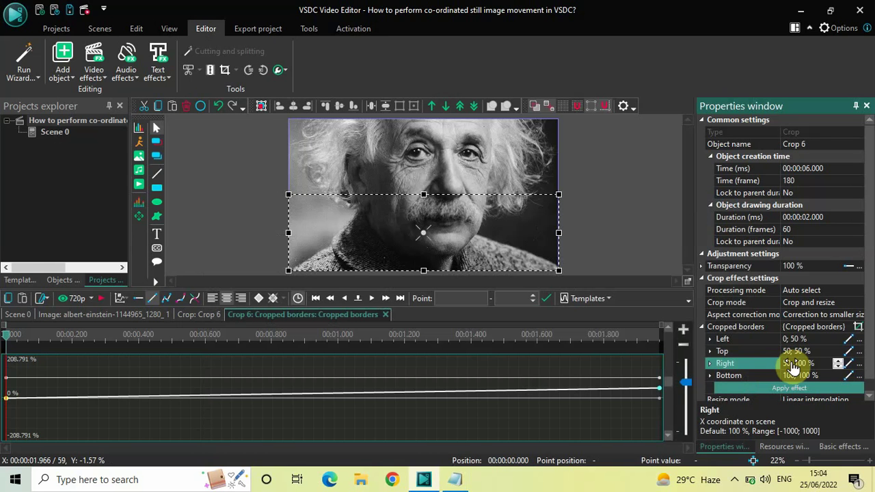
key("Return")
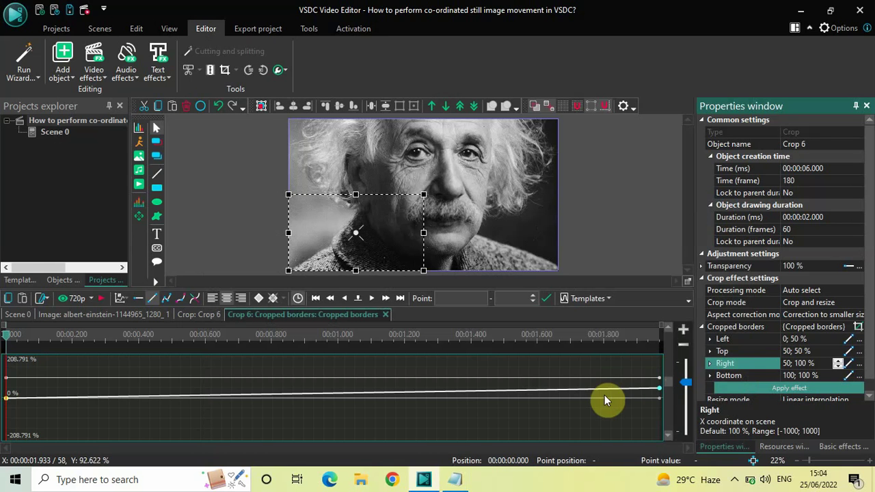
Compare the last coordinate row in Notepad with the Crop effect's bottom border values.
left_click(455, 479)
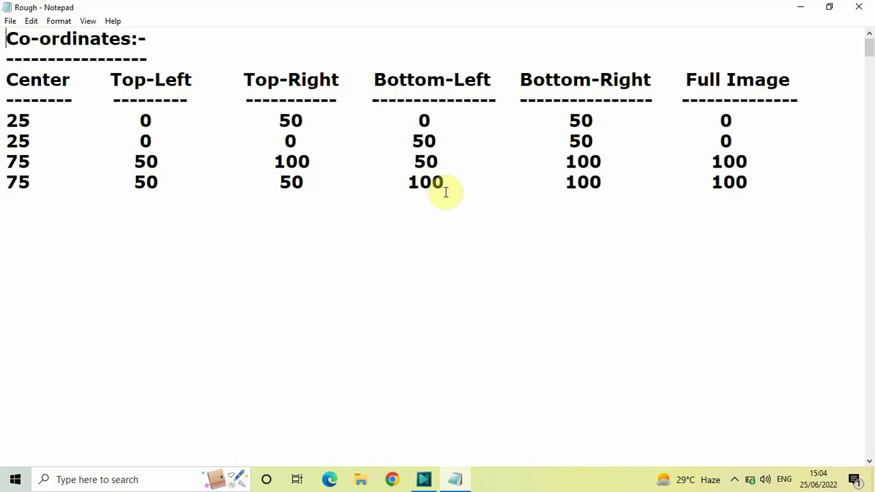
left_click(456, 478)
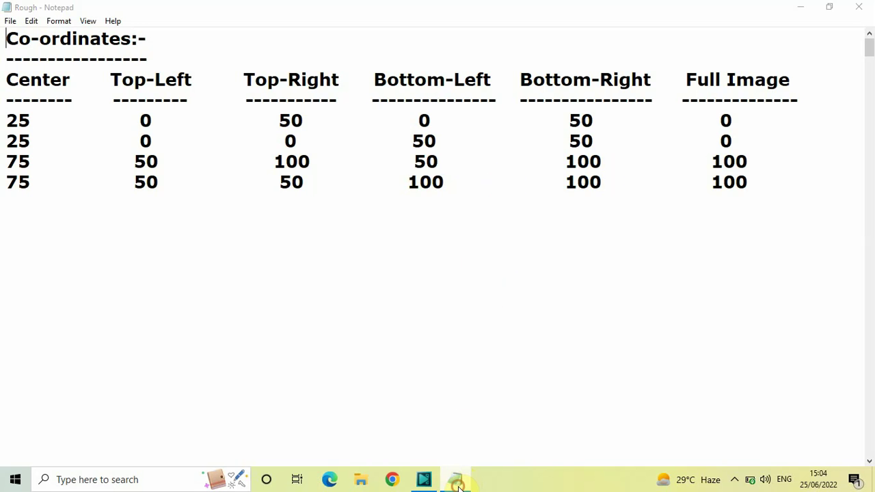
left_click(731, 376)
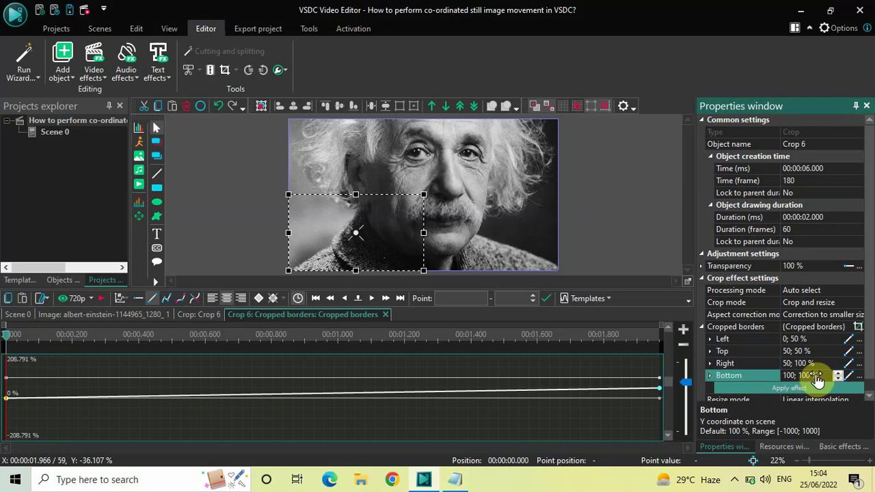
Return to the image's timeline and preview all four crop movements from the beginning.
left_click(25, 315)
left_click(278, 361)
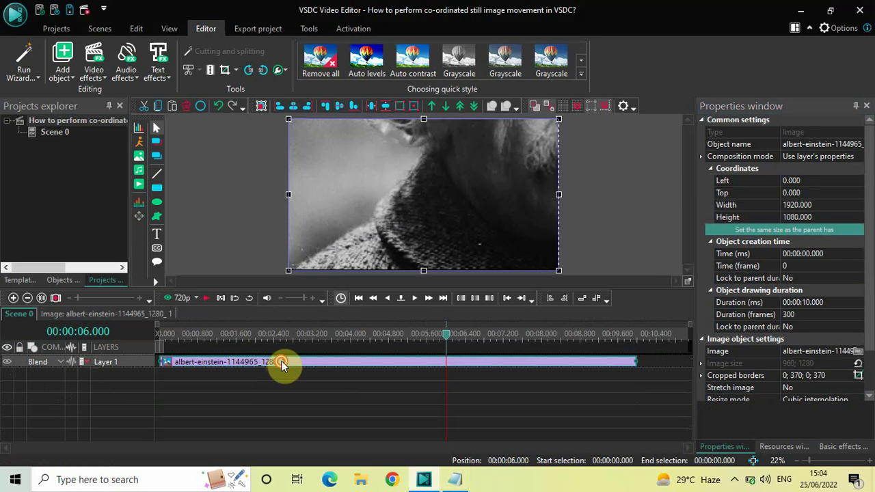
double_click(281, 362)
left_click(158, 334)
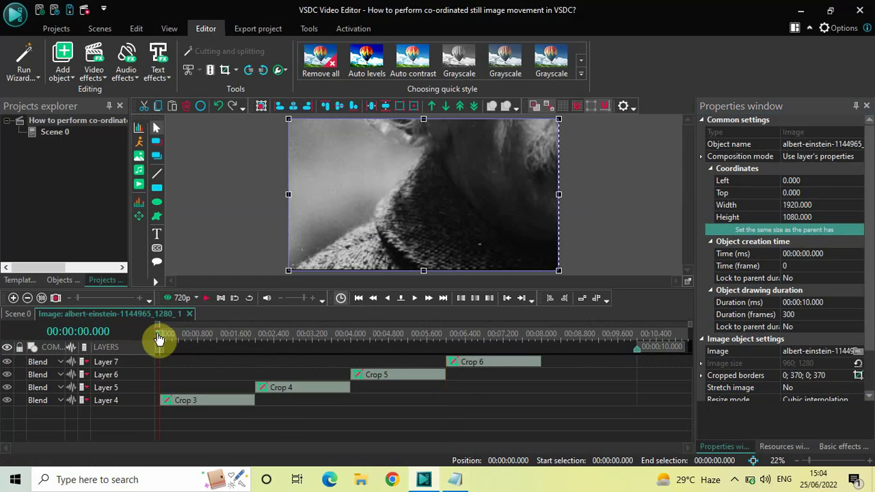
key("space")
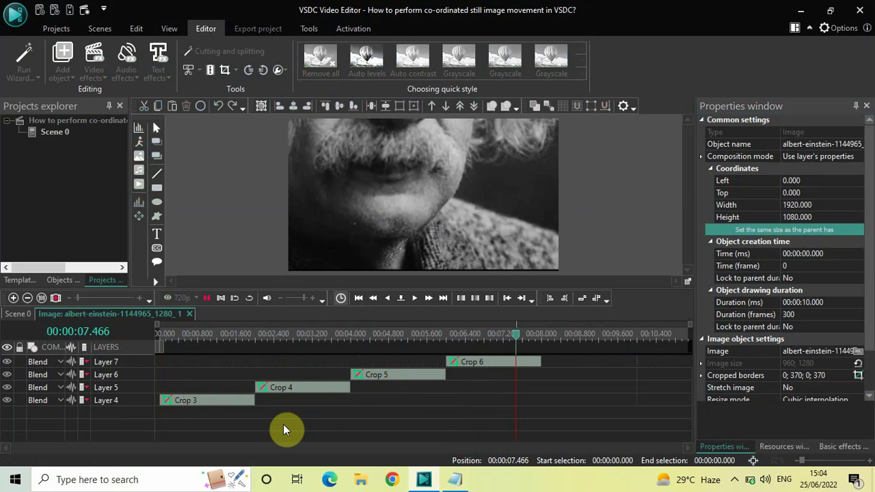
key("space")
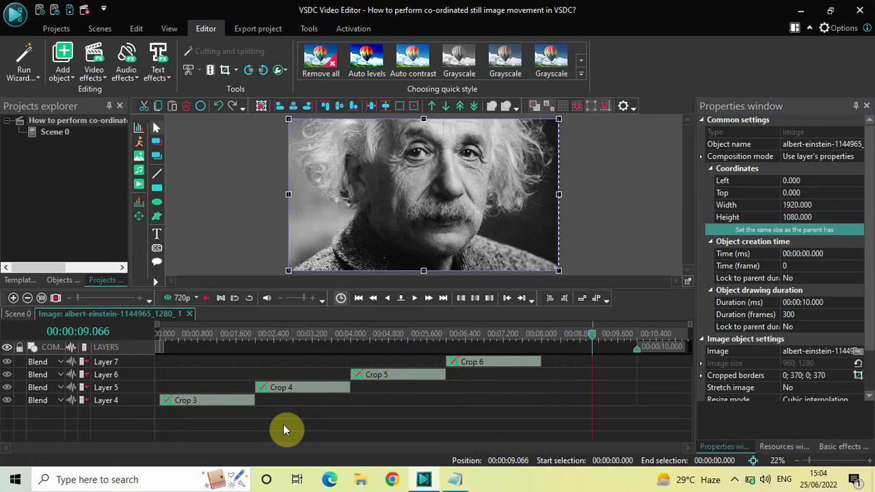
Place the playhead at 00:00:08.000, exactly where the fourth Crop effect ends.
left_click(540, 337)
left_click(542, 340)
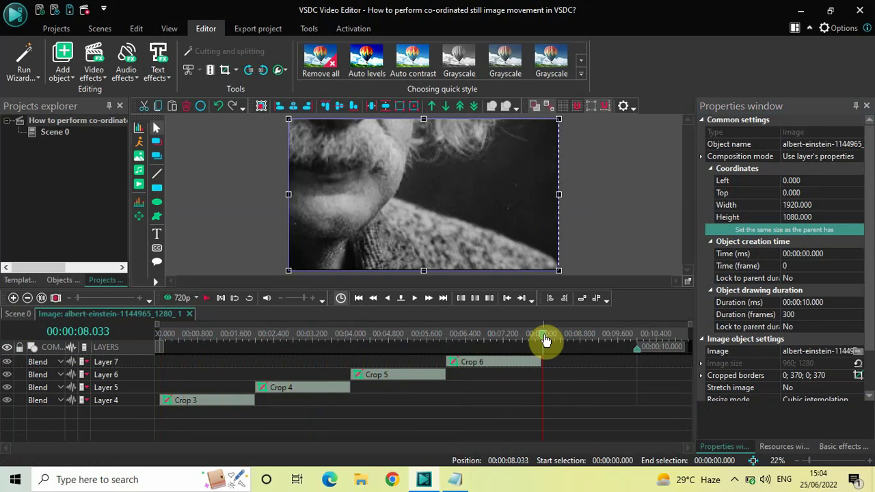
left_click(544, 340)
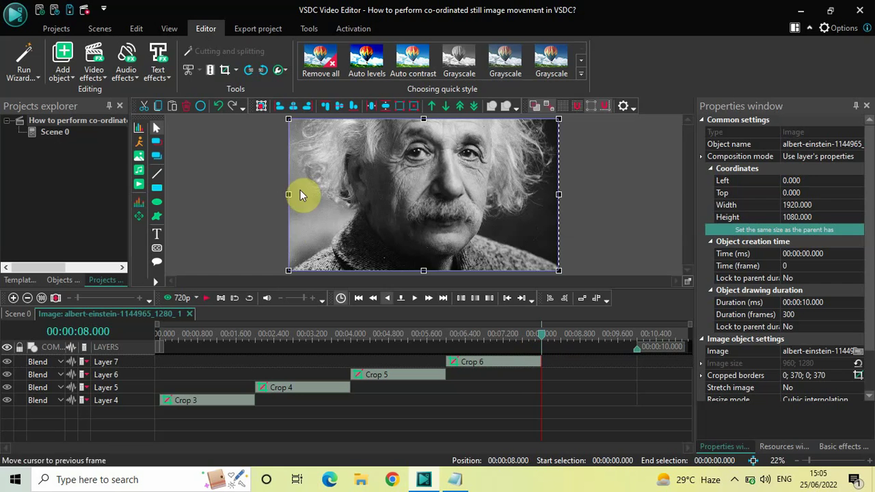
Add a fifth Crop effect to the image from the cursor position on a new layer and open its crop tools.
left_click(95, 73)
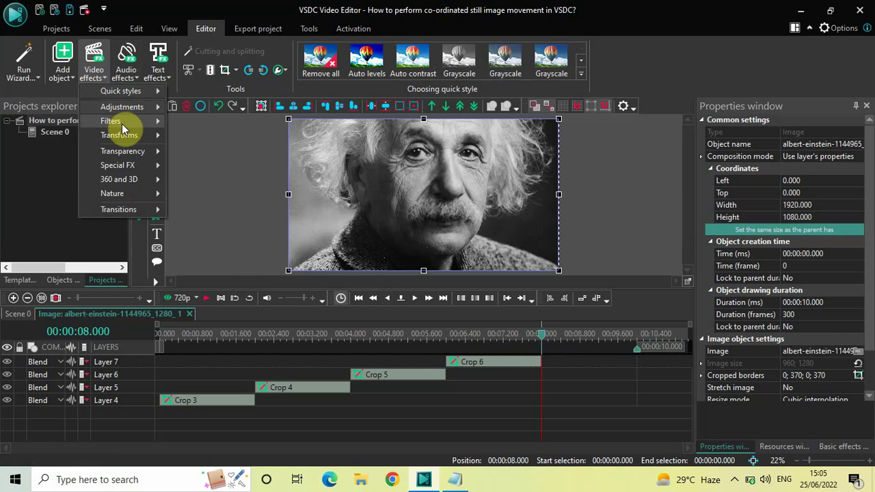
mouse_move(131, 136)
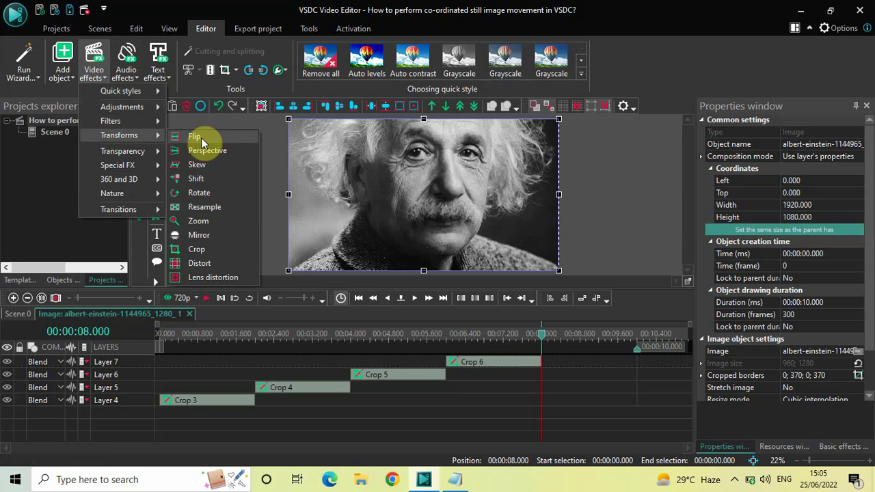
left_click(225, 248)
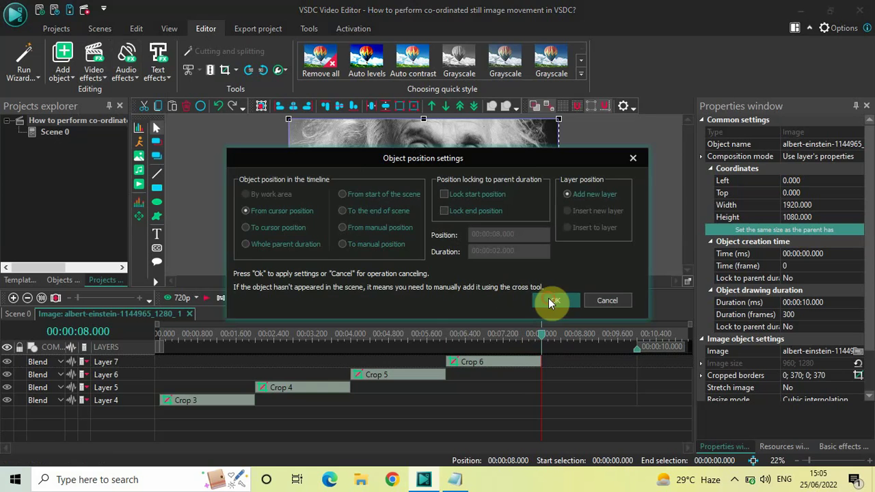
left_click(548, 298)
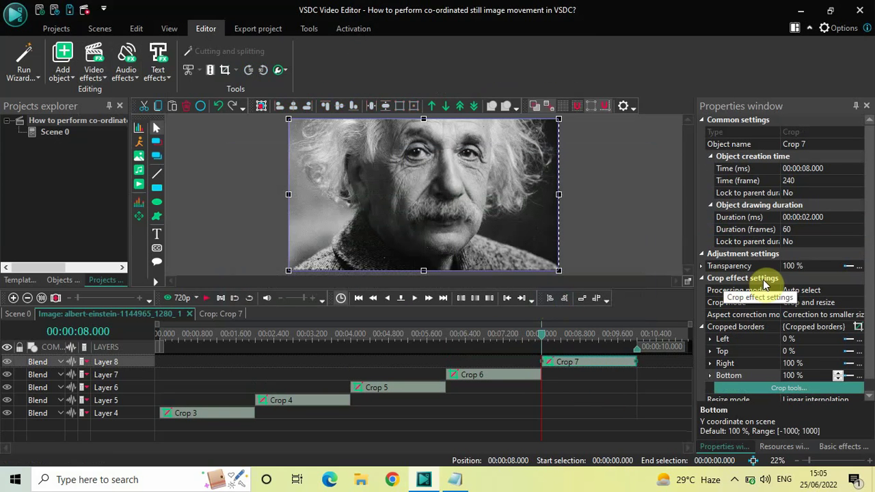
left_click(824, 389)
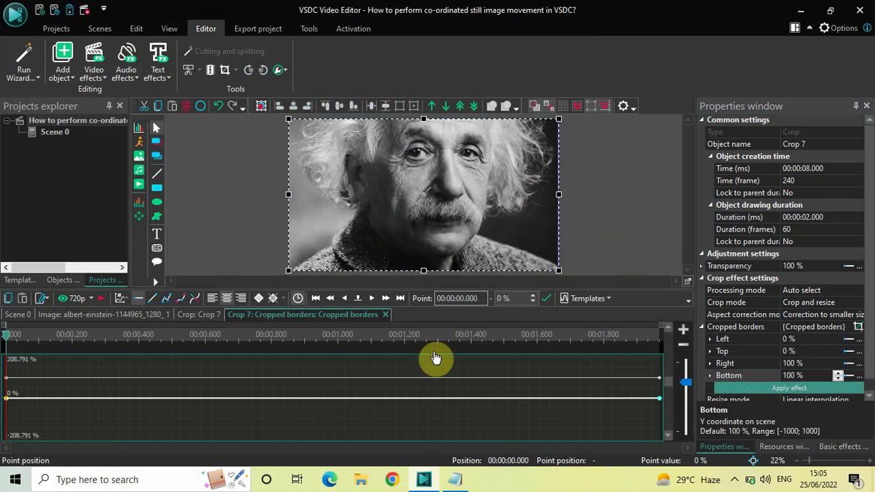
Check the first coordinate row in Notepad and set the Crop effect's left border to change from 50 to 0 %.
left_click(455, 480)
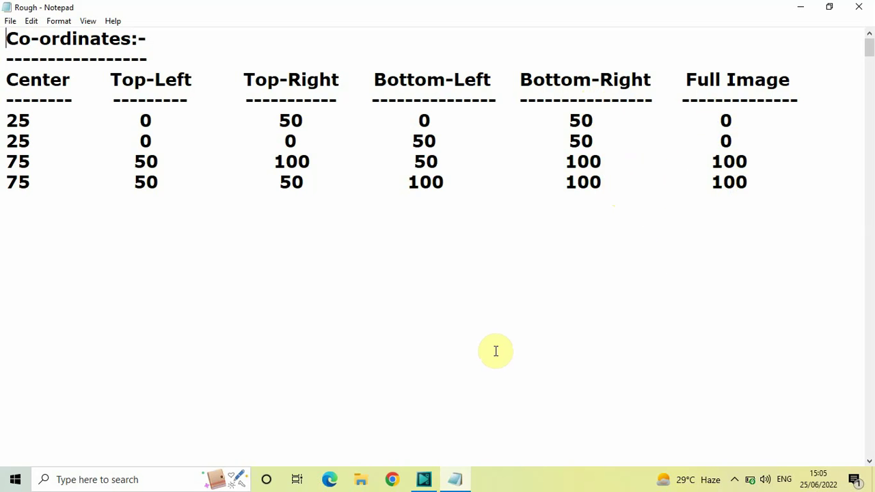
left_click(459, 481)
left_click(746, 339)
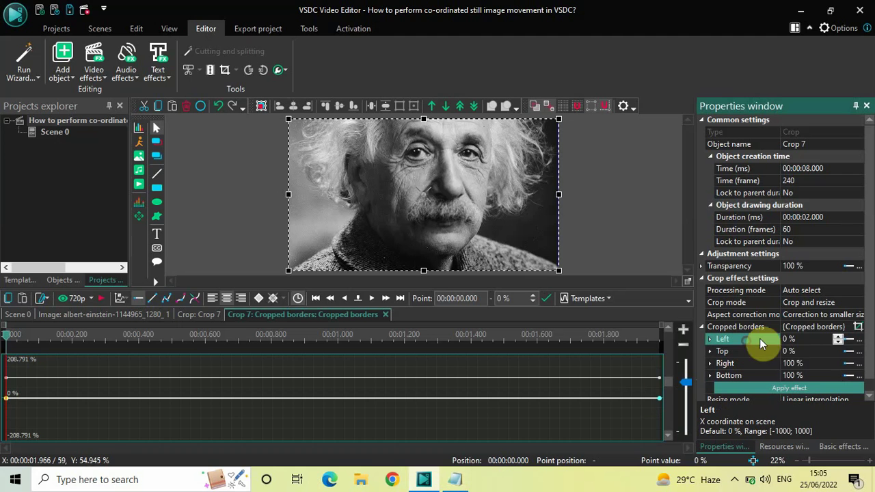
left_click(811, 338)
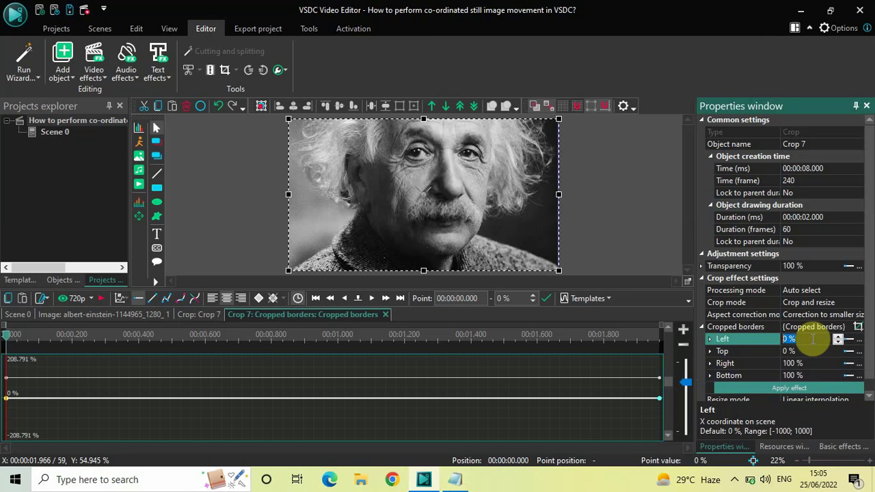
type("50;")
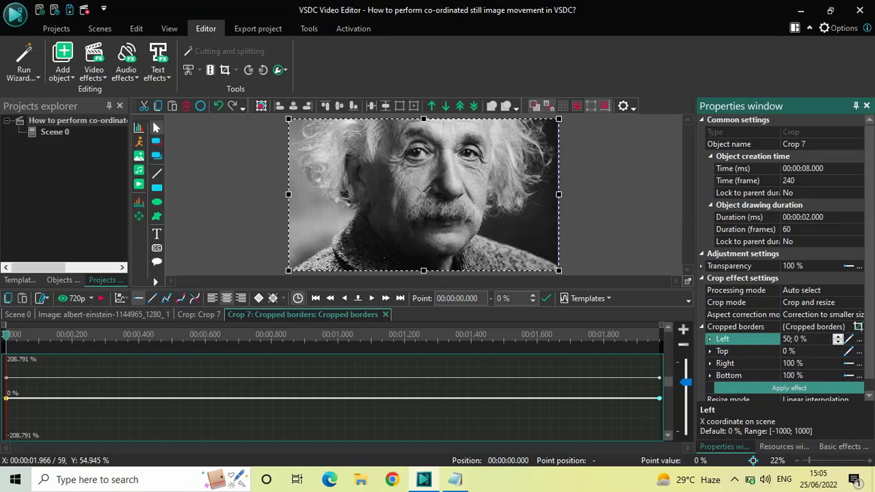
key("Return")
Check the second coordinate row in Notepad and set the Crop effect's top border to change from 50 to 0 %.
left_click(748, 354)
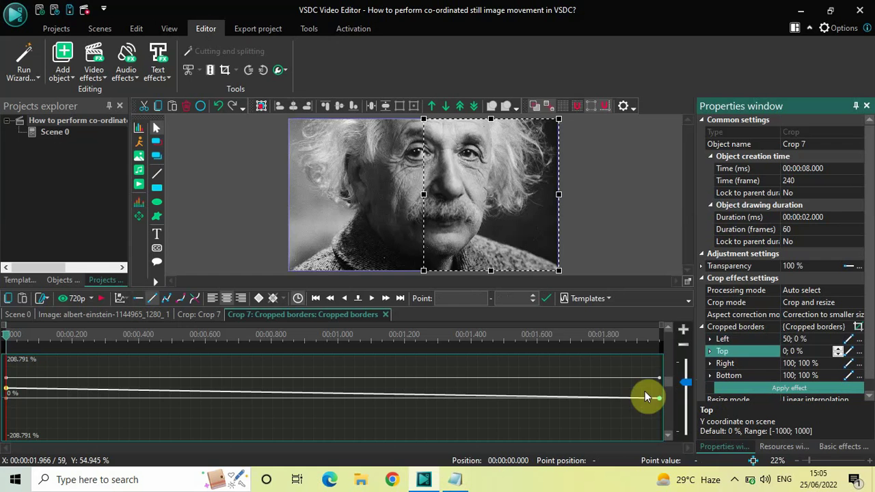
left_click(454, 483)
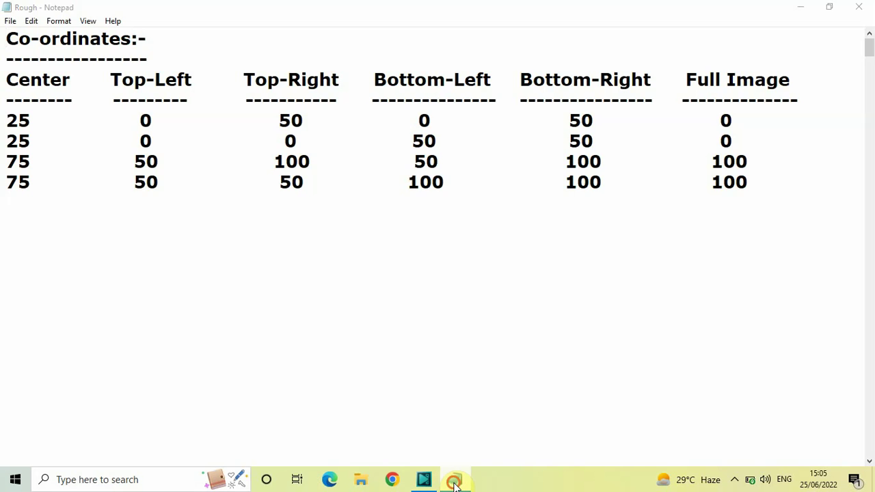
left_click(455, 480)
left_click(818, 352)
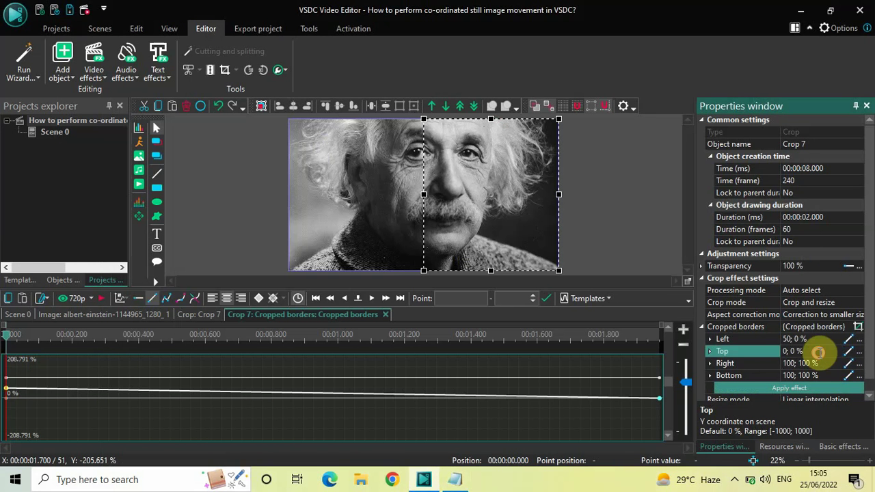
type("50")
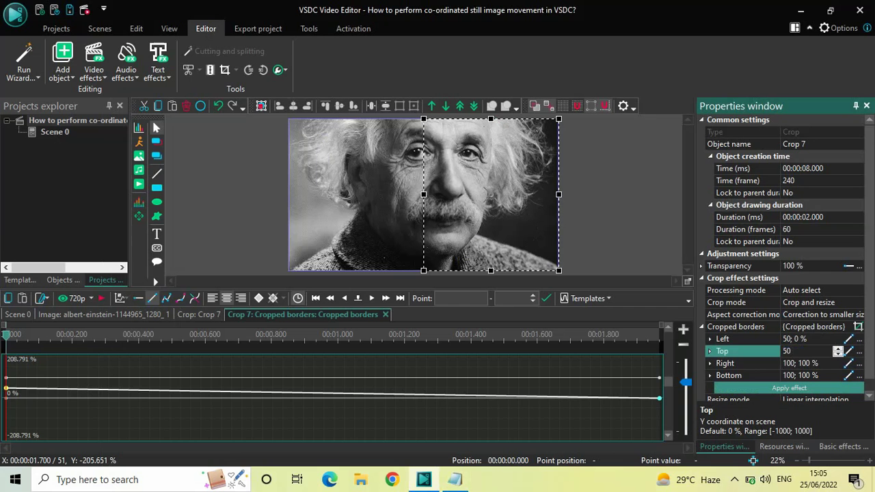
type("; 0")
key("Return")
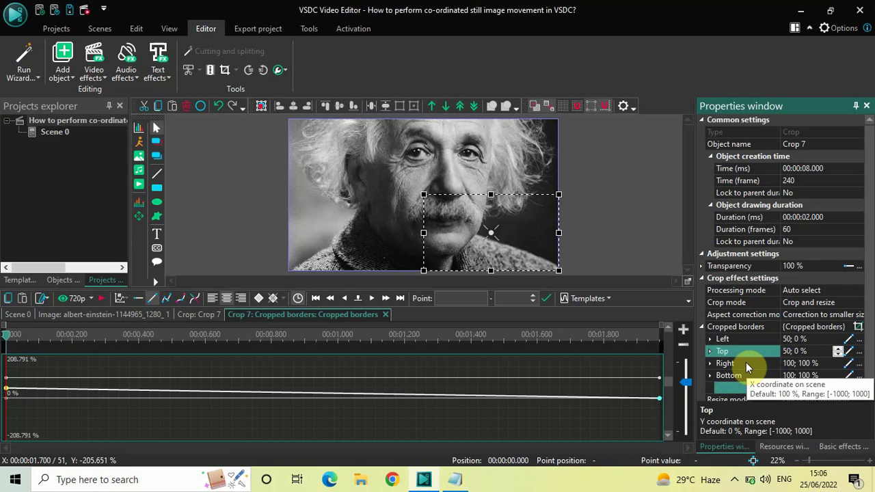
Compare the last two coordinate rows in Notepad with the Crop effect's right and bottom border values.
left_click(456, 481)
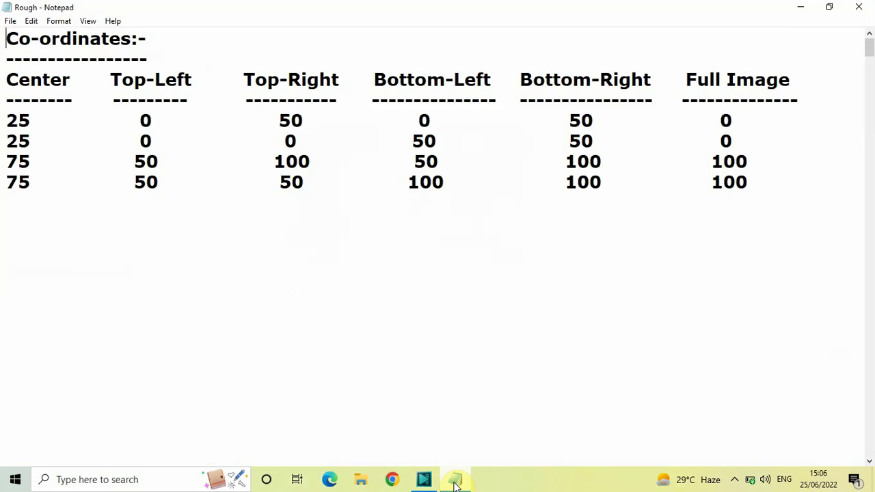
left_click(455, 480)
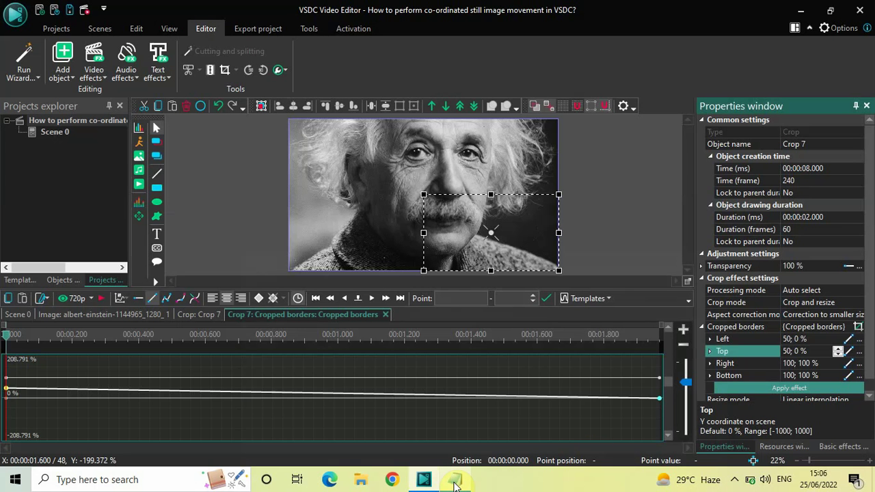
left_click(730, 363)
left_click(740, 377)
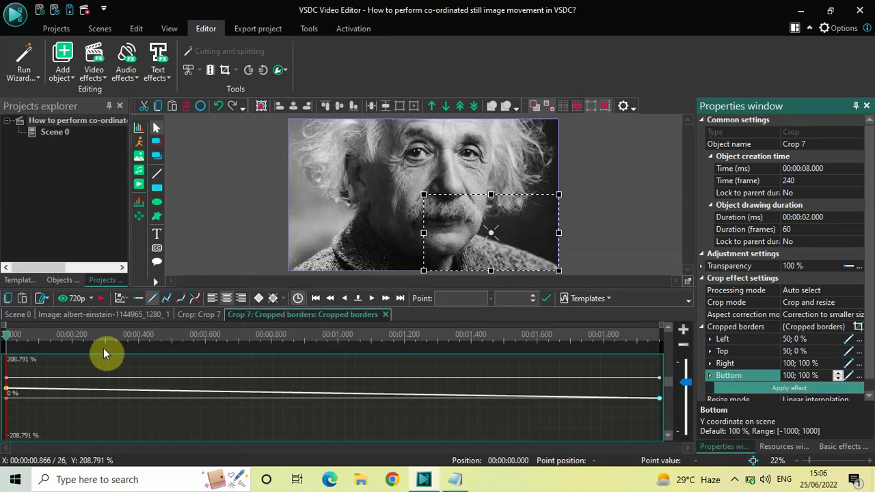
Return to the image's timeline, preview all five crop movements from the beginning, and put the playhead back at 00:00:00.000.
left_click(19, 320)
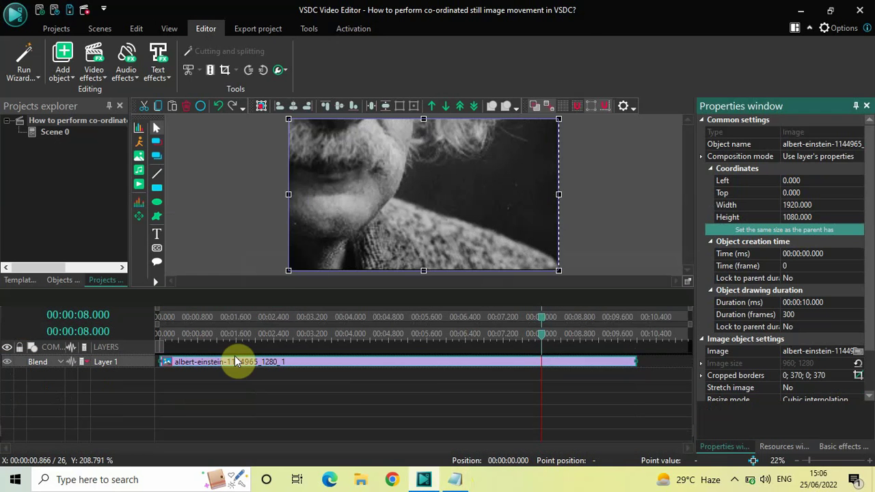
double_click(239, 360)
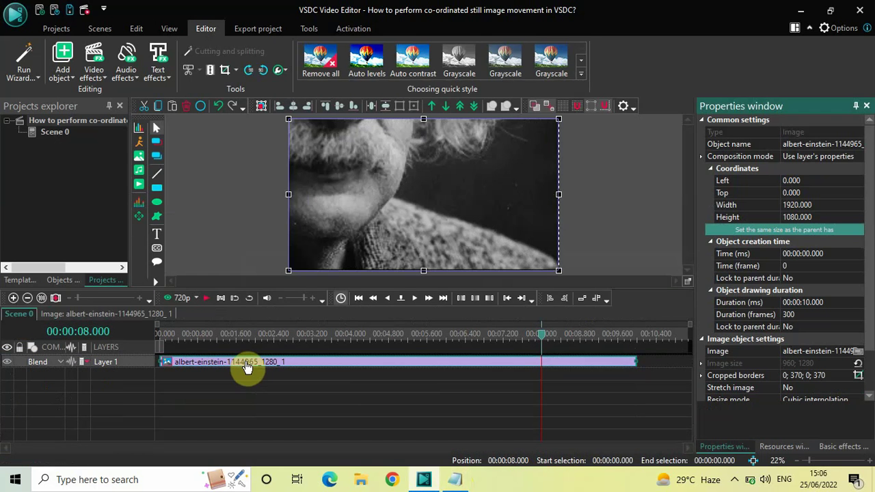
left_click(155, 333)
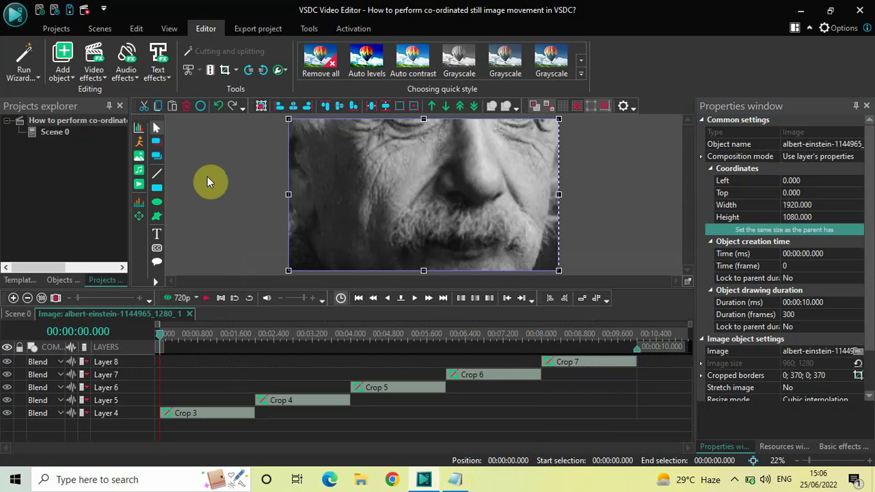
key("space")
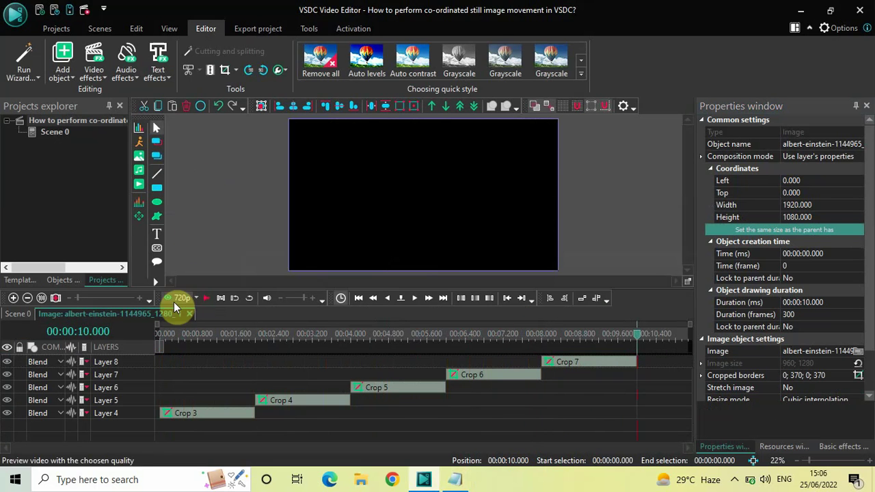
left_click(161, 335)
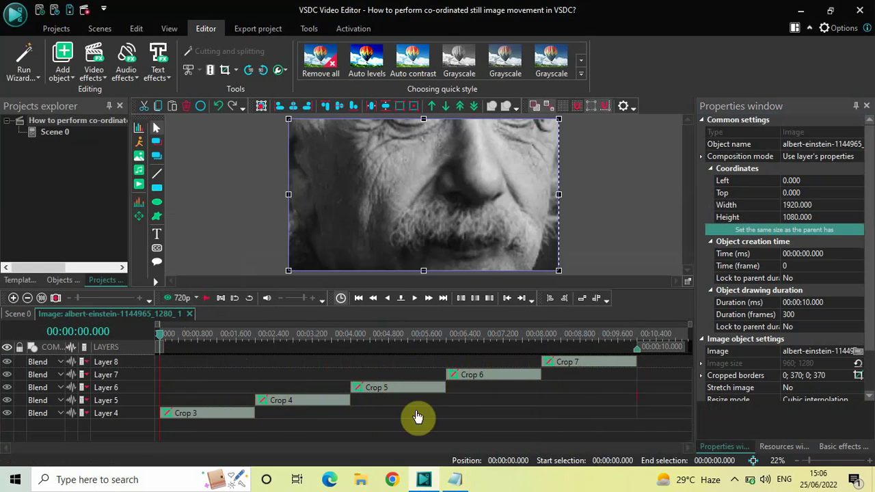
Review the coordinate table in Notepad against the five Crop effects on the image's timeline.
left_click(451, 481)
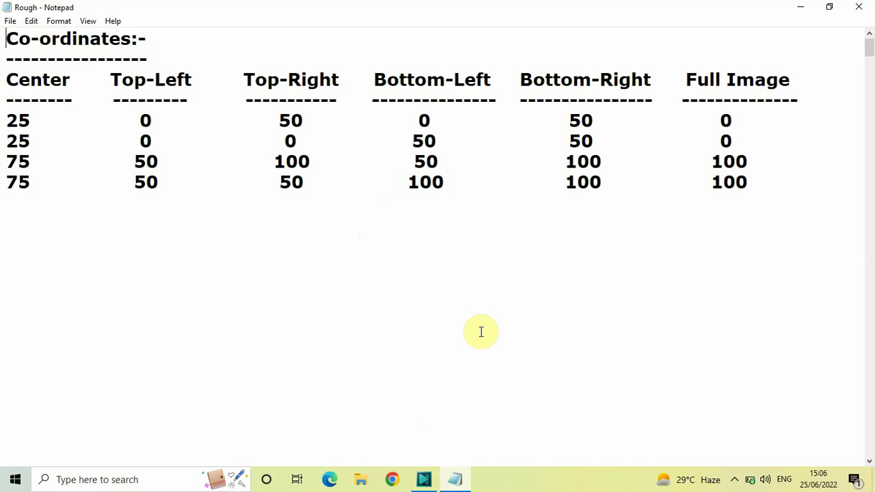
left_click(455, 485)
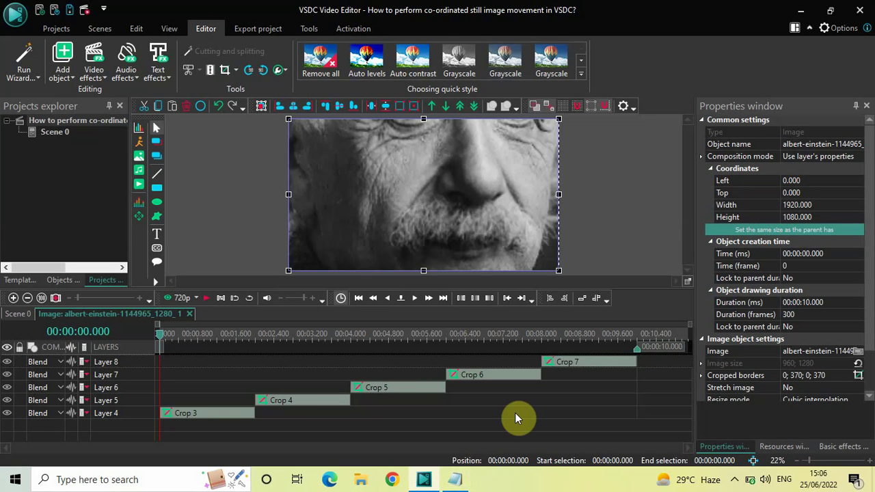
left_click(457, 483)
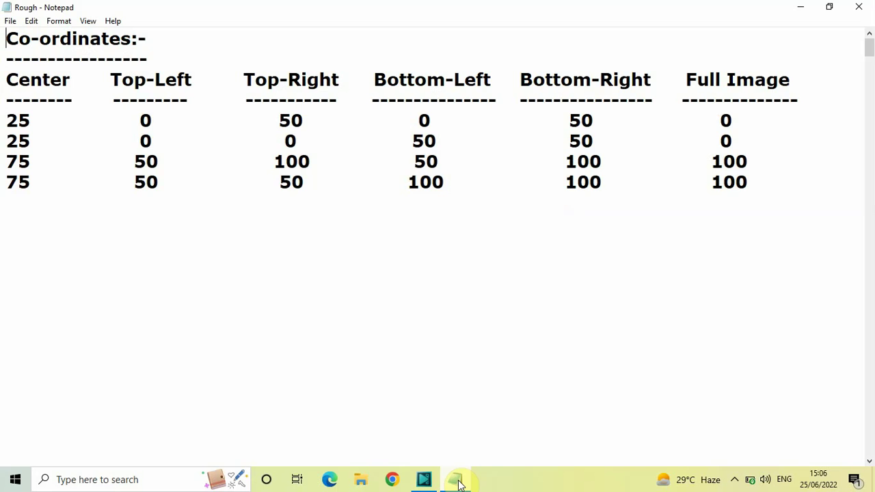
left_click(457, 483)
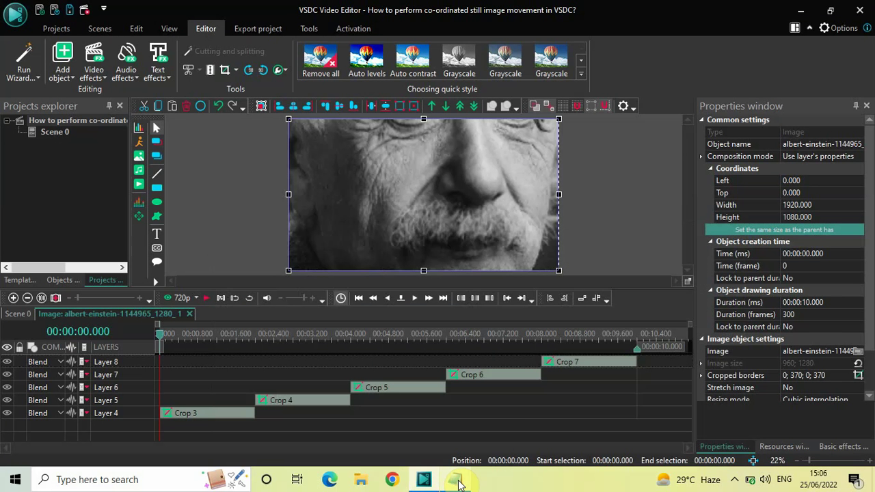
left_click(457, 480)
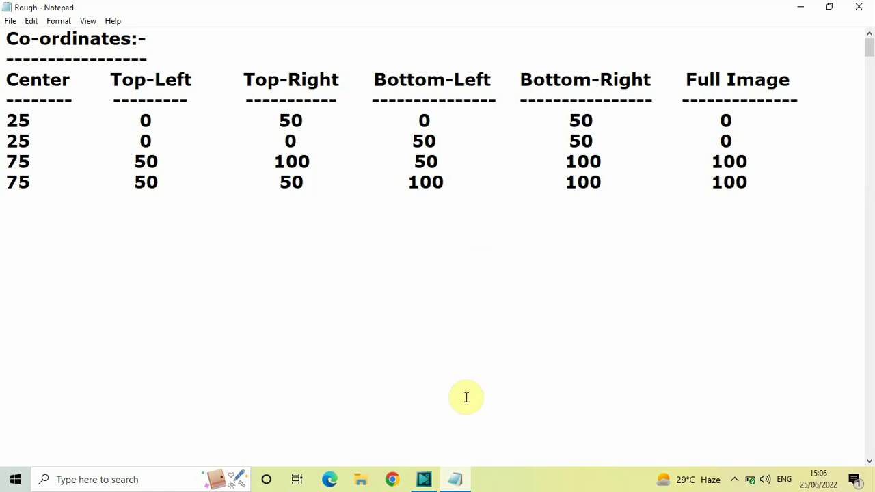
left_click(459, 480)
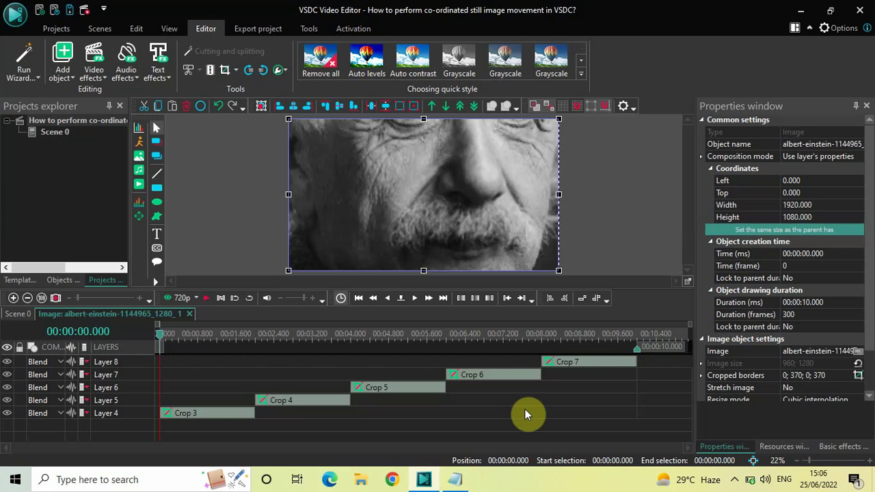